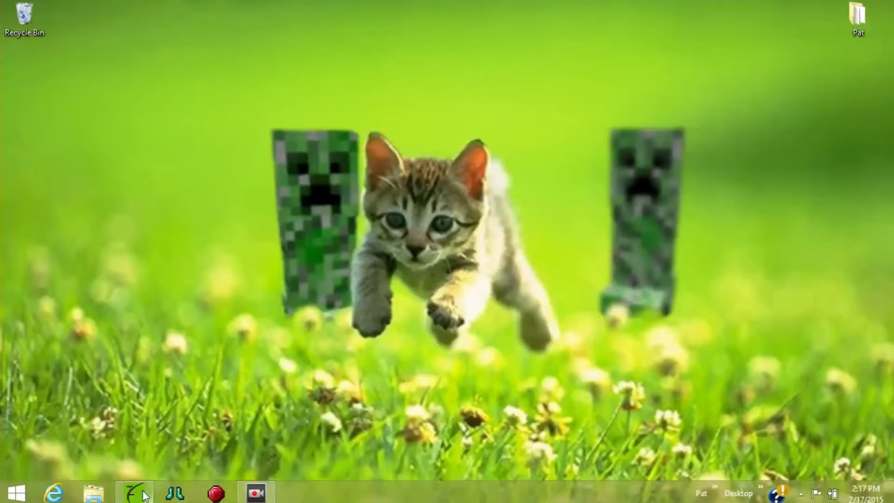
Open Horizon and expand the Minecraft saved games on the connected flash drive in the device explorer
left_click(134, 492)
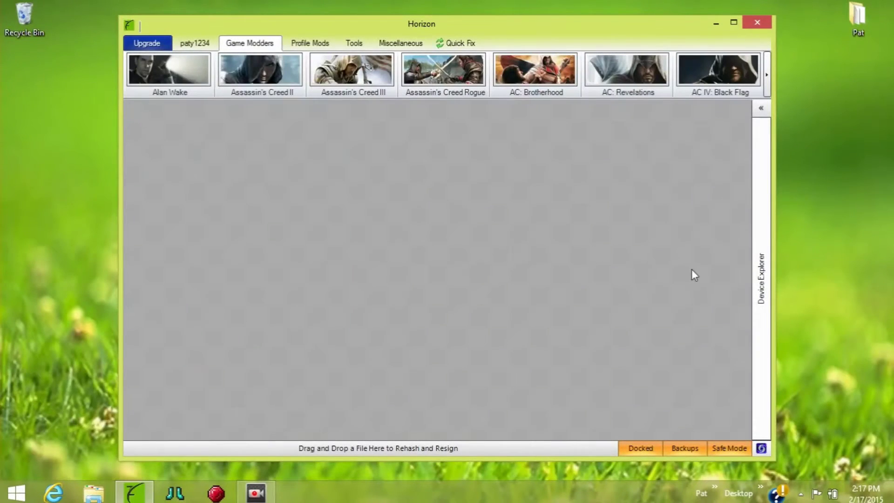
left_click(762, 276)
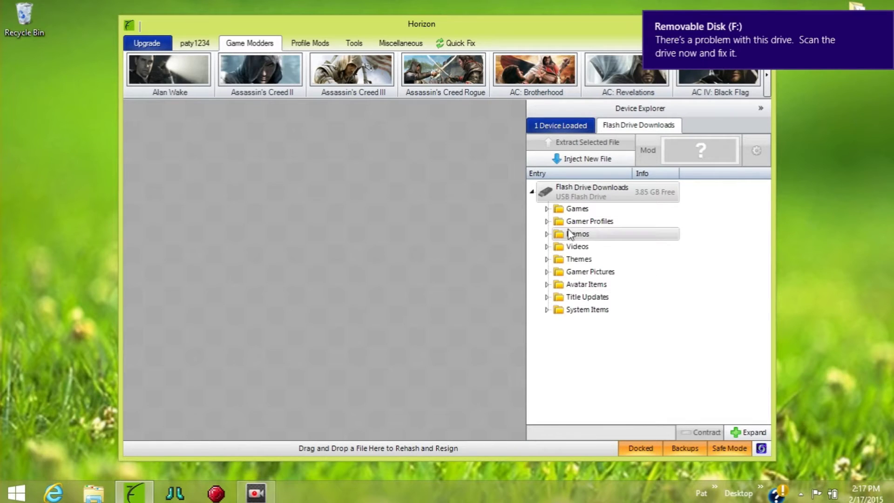
left_click(547, 221)
left_click(546, 209)
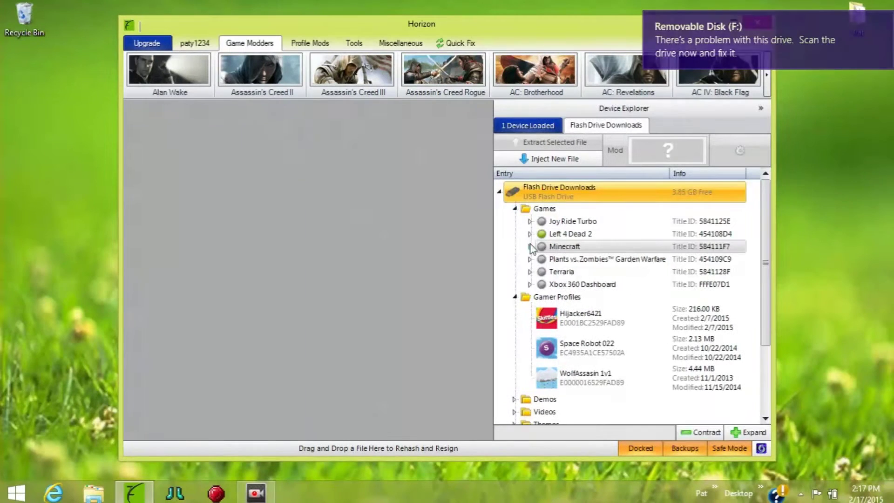
double_click(565, 246)
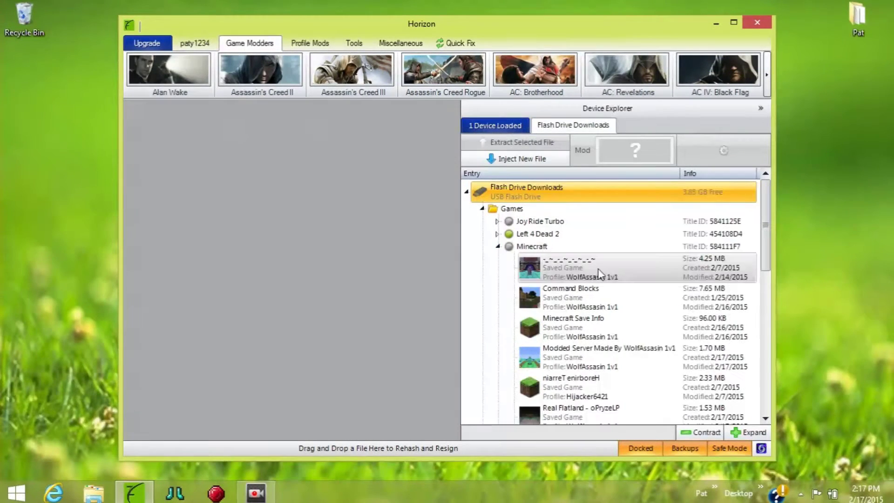
Open the "Modded Server" Minecraft save in the package manager and show its contents
left_click(573, 305)
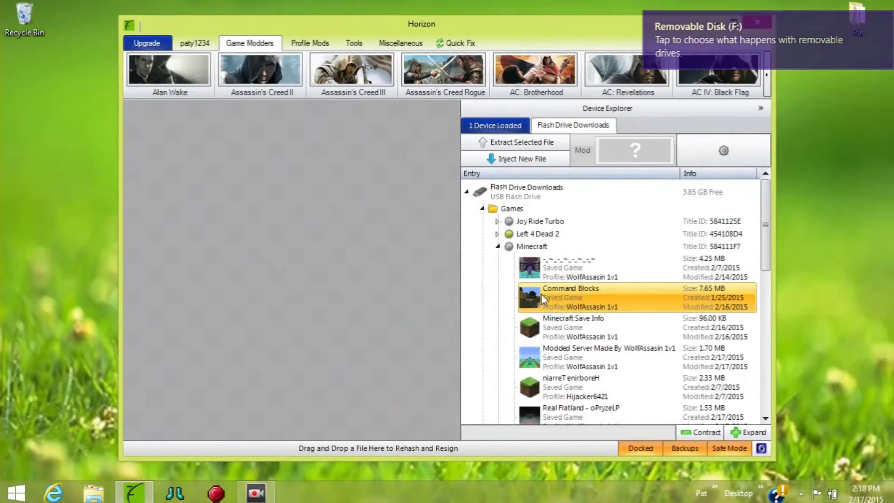
left_click(570, 360)
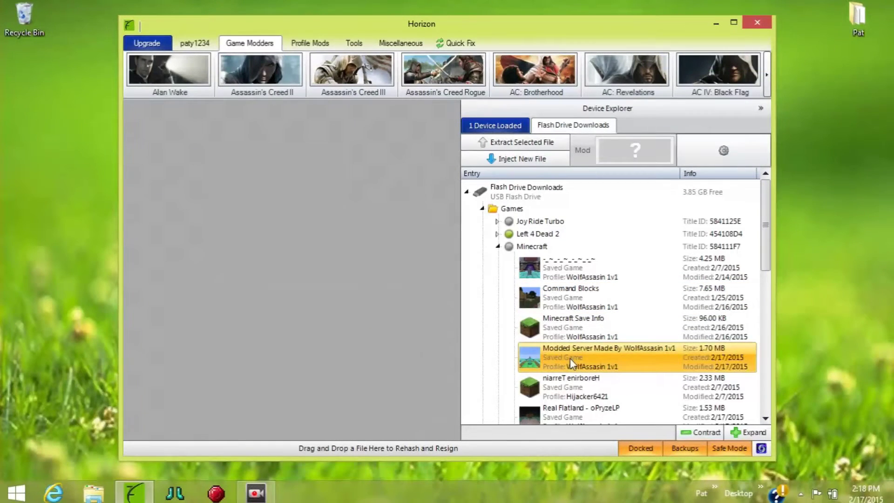
double_click(570, 358)
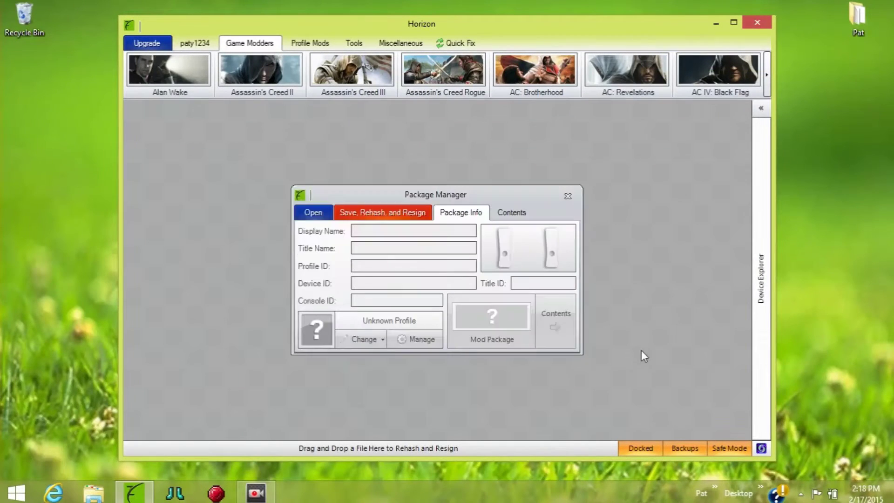
left_click(556, 323)
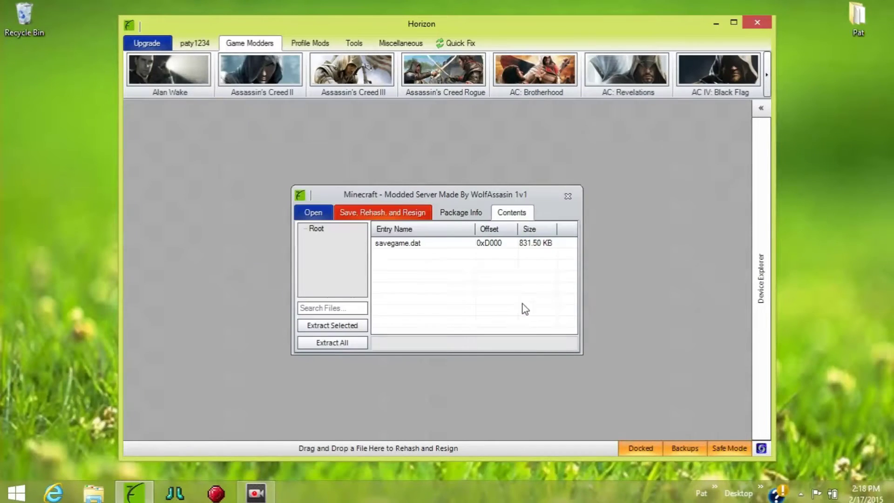
Extract savegame.dat from the package to the Desktop under the name savegame
left_click(461, 244)
right_click(459, 245)
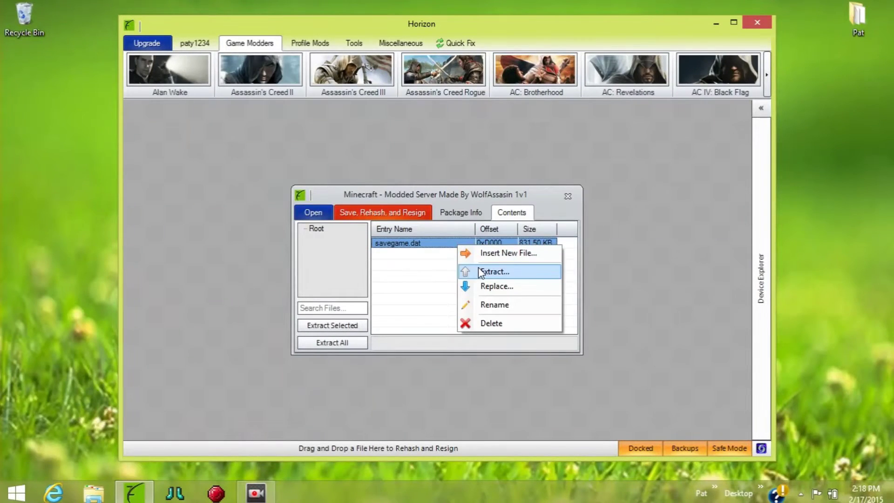
left_click(479, 270)
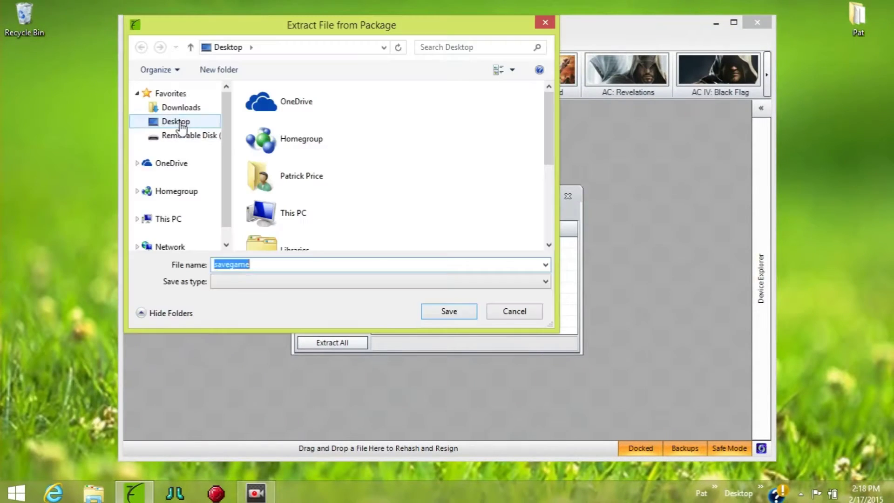
left_click(447, 309)
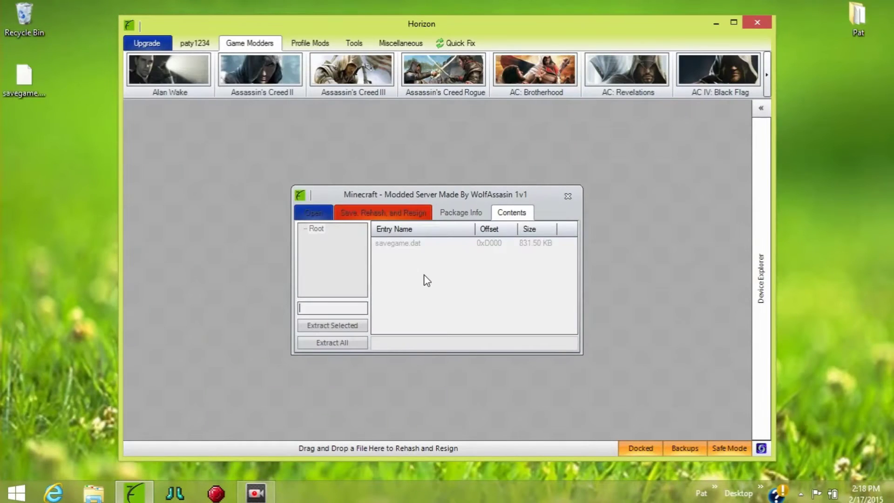
left_click(470, 261)
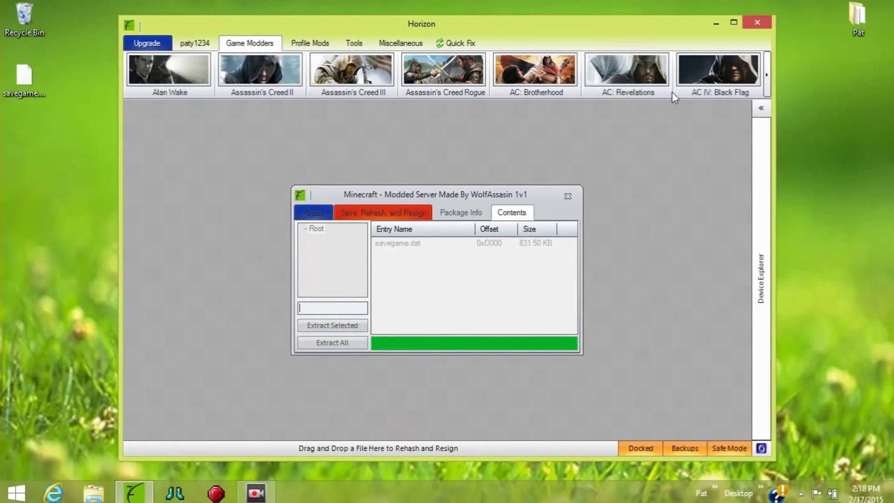
Show the desktop and run the oPryzeLP Mod Tool as administrator
key("super+d")
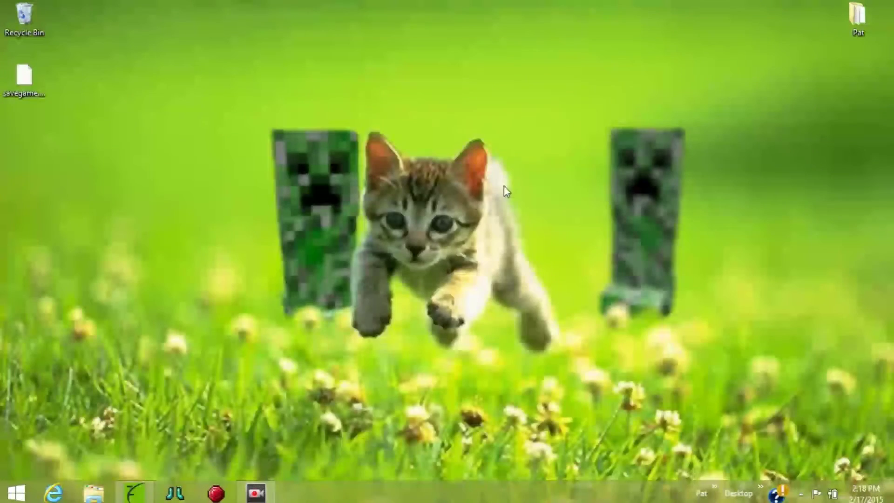
right_click(187, 493)
right_click(181, 447)
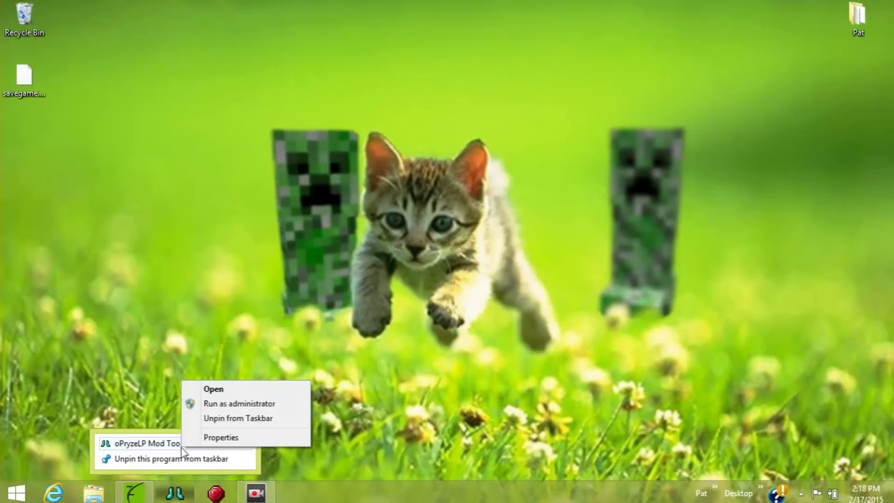
left_click(206, 404)
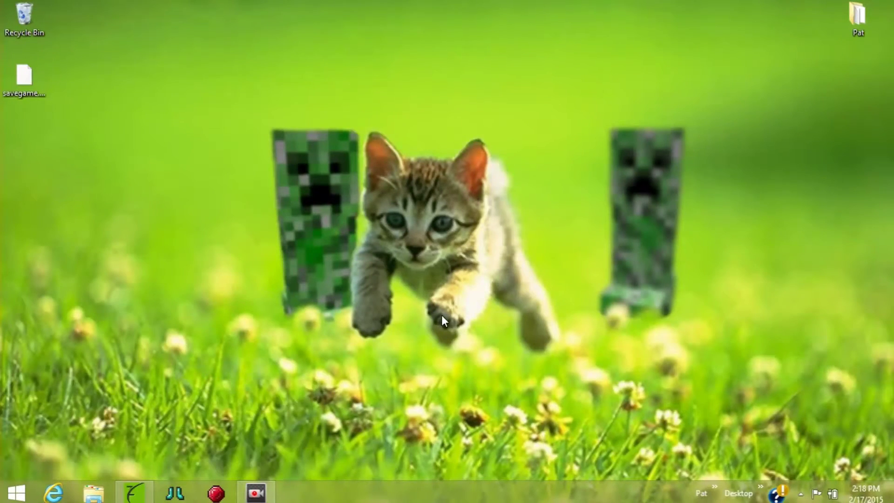
left_click(507, 260)
Load savegame.dat from the Desktop into the mod tool
left_click(283, 135)
left_click(300, 152)
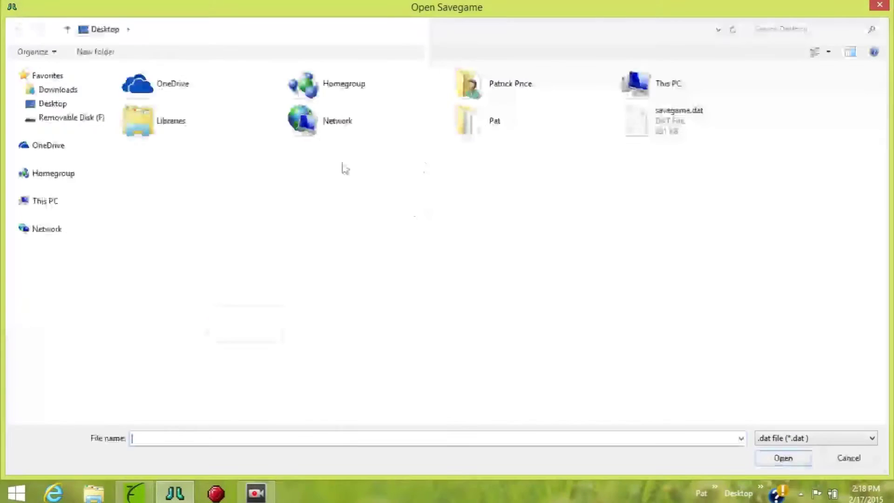
double_click(648, 133)
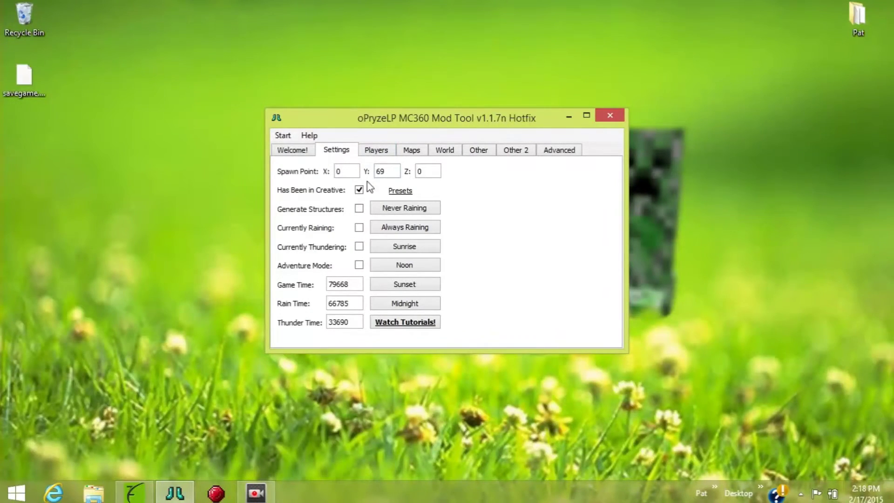
Examine the inventories of Players 1 to 4 to identify which player is which
left_click(373, 149)
left_click(318, 179)
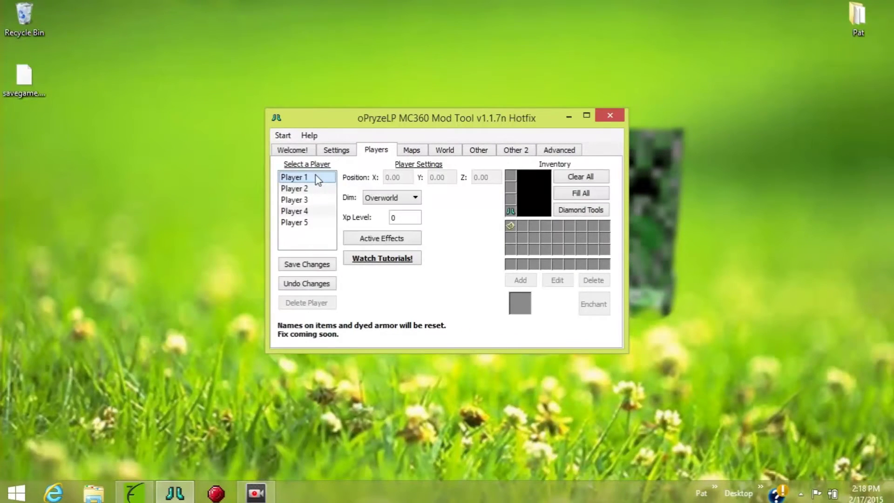
left_click(314, 189)
left_click(313, 199)
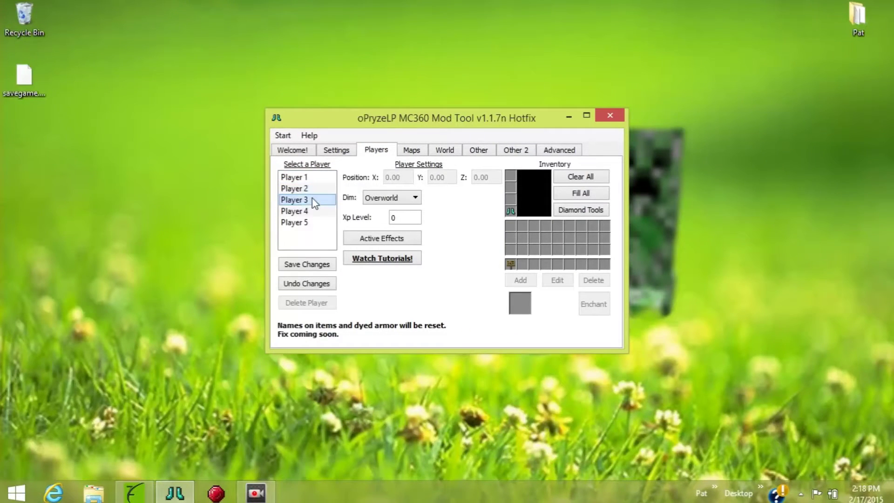
left_click(313, 189)
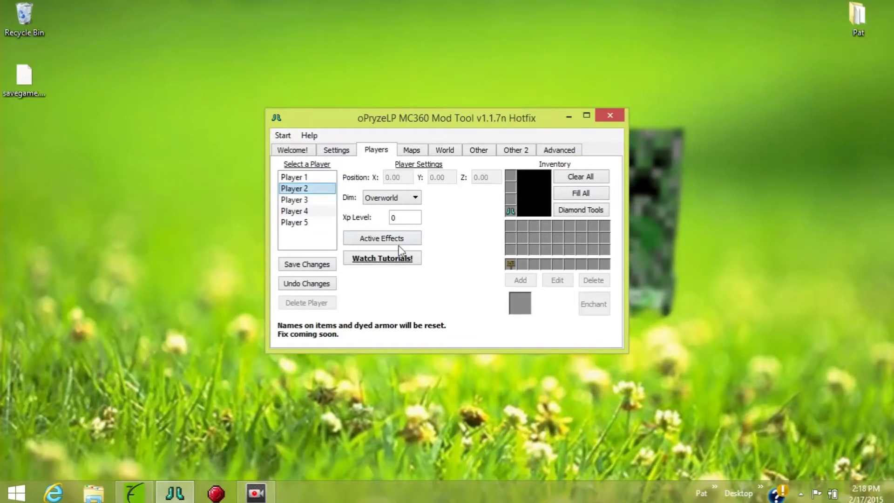
left_click(309, 200)
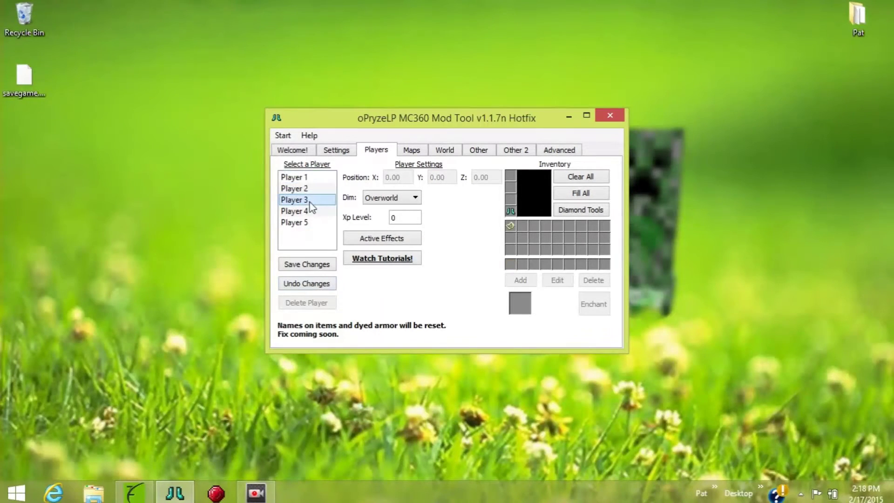
left_click(312, 213)
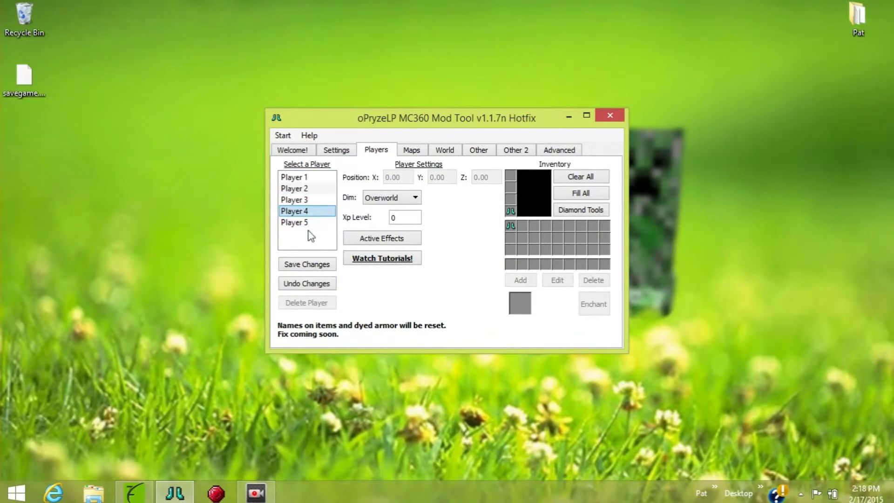
Clear Player 5's whole inventory and set the XP level to 9000
left_click(318, 222)
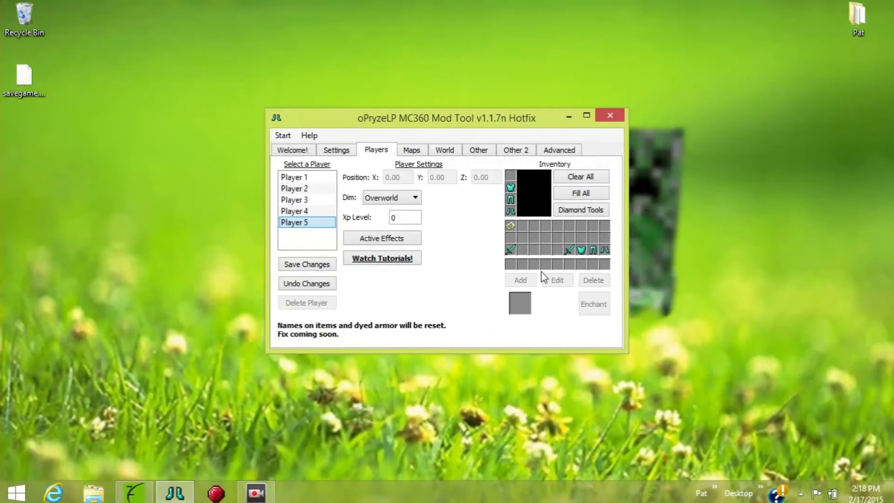
left_click(577, 176)
left_click(405, 219)
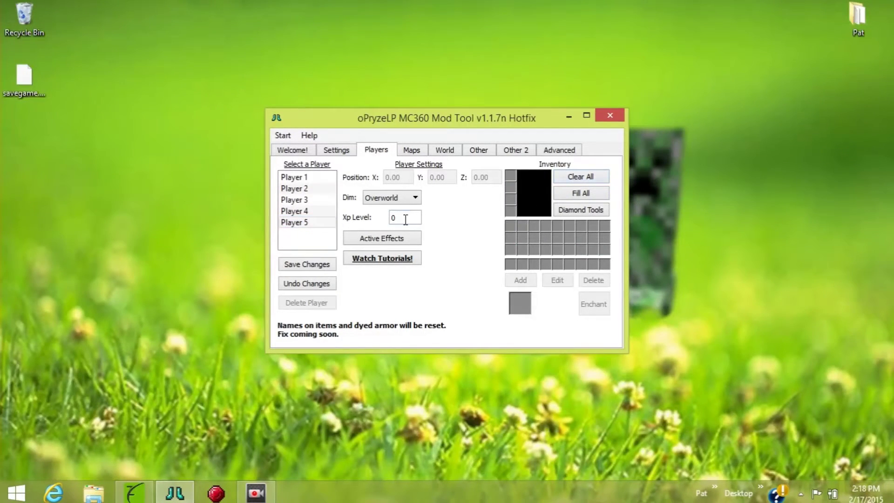
type("9000")
Enable the Instant Health, Strength and Jump Boost active effects, giving Jump Boost amplifier 25 and duration 100000
left_click(396, 237)
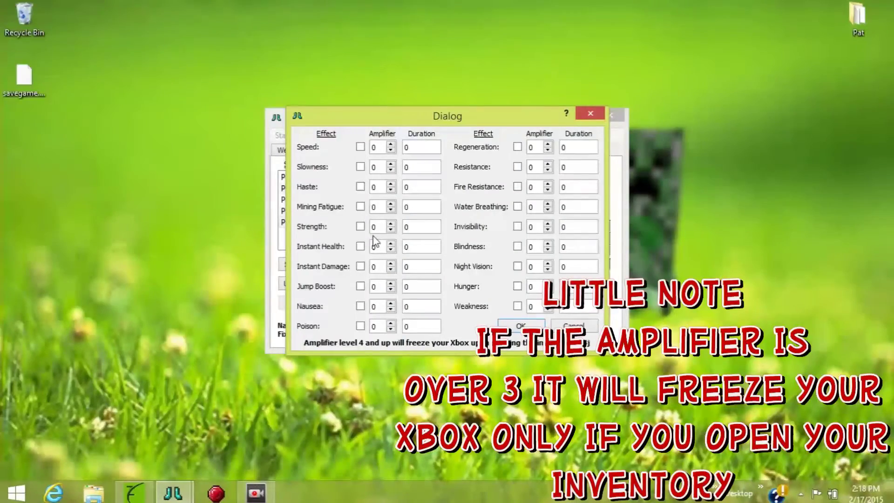
left_click(361, 247)
left_click(360, 226)
left_click(361, 286)
left_click(391, 283)
type("25")
left_click(424, 287)
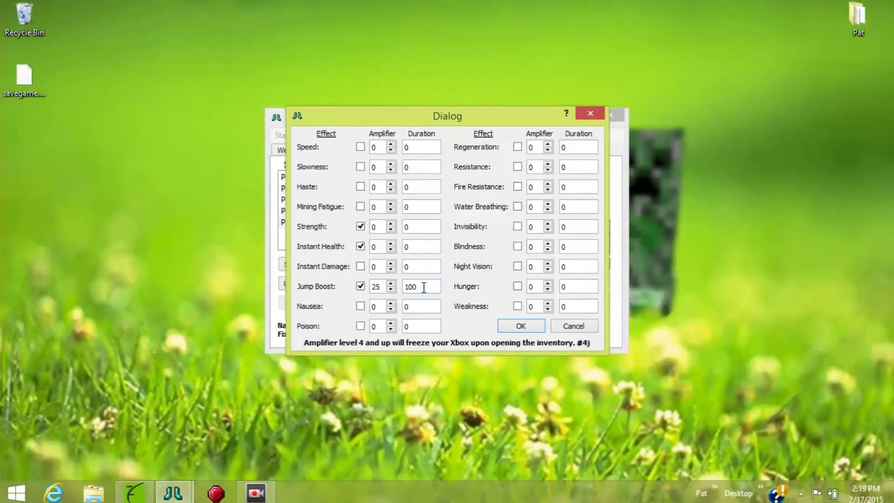
Set Instant Health and Strength to amplifier 20 and duration 100000, and save the player's changes
double_click(423, 246)
type("100000")
double_click(419, 228)
key("BackSpace")
type("10000020")
left_click(392, 224)
type("2")
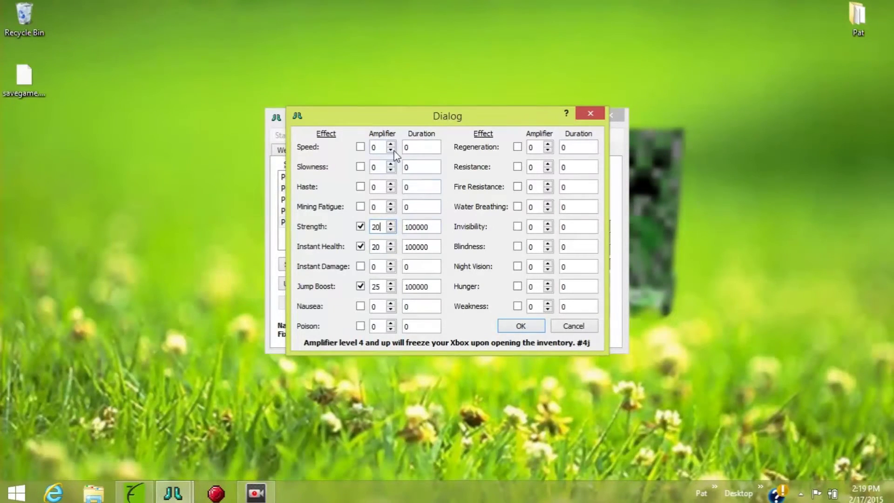
left_click(520, 325)
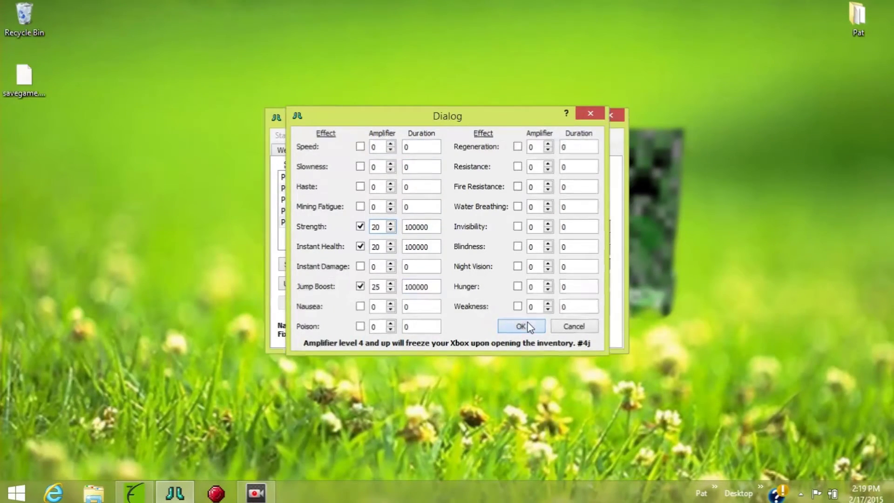
left_click(307, 264)
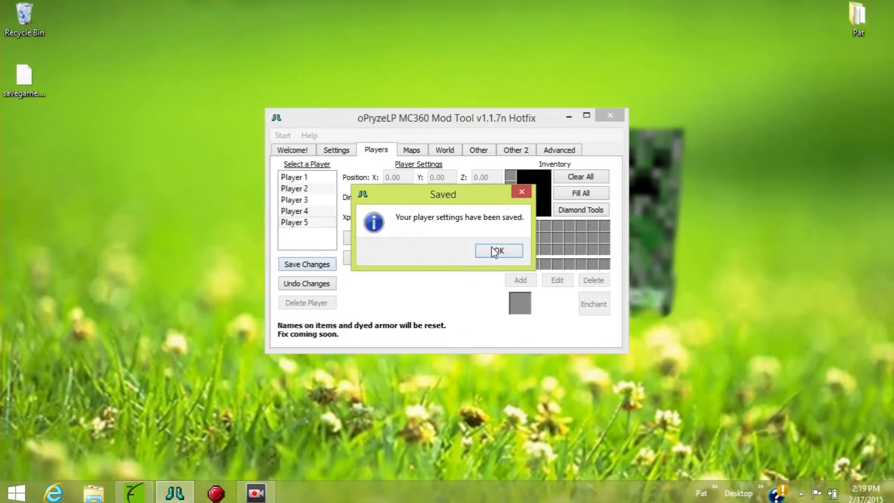
left_click(498, 249)
Add 255 Stationary Lava blocks (block ID 11) to the player's helmet slot
left_click(513, 225)
left_click(520, 280)
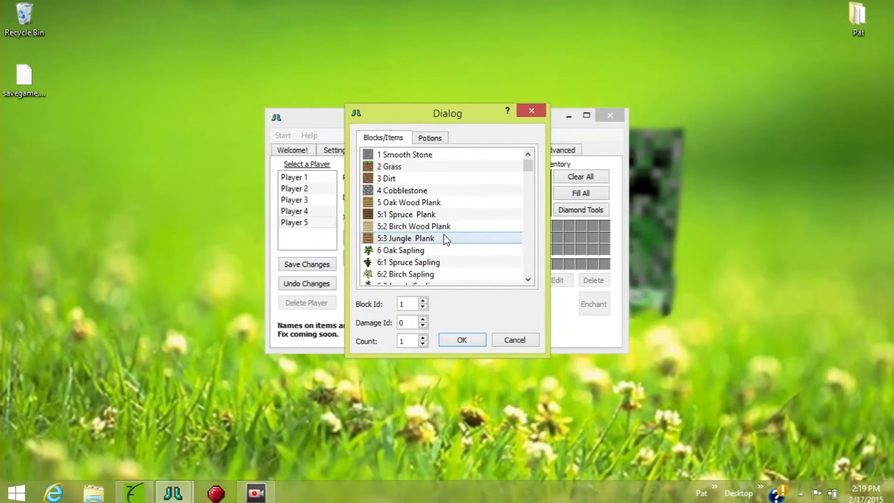
scroll(442, 237, "down", 2)
scroll(429, 258, "down", 1)
left_click(398, 238)
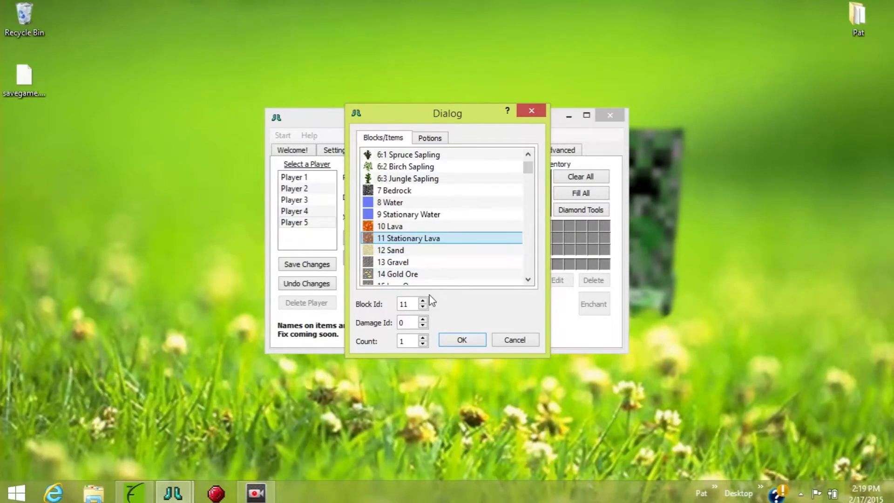
left_click(423, 338)
key("BackSpace")
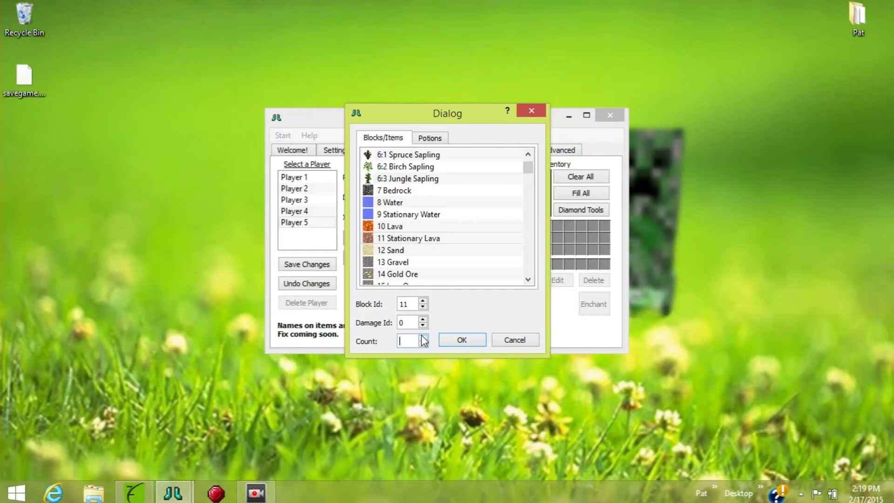
type("26")
left_click(461, 340)
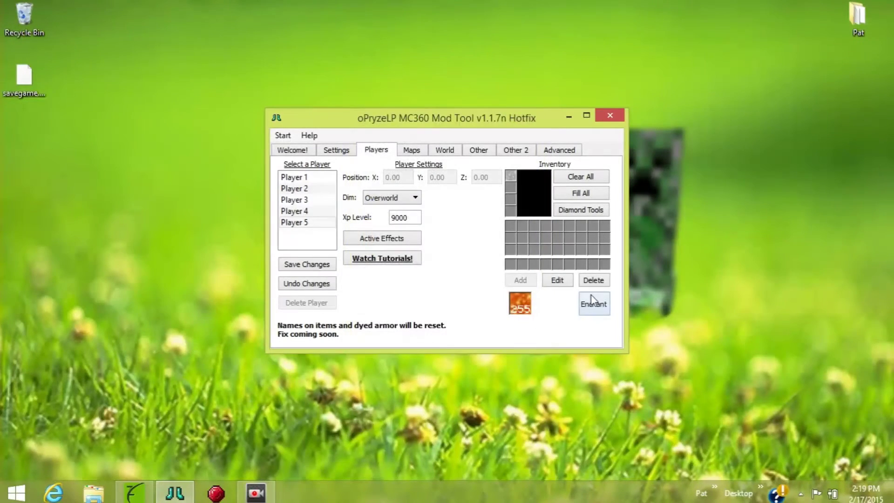
left_click(592, 303)
left_click(568, 293)
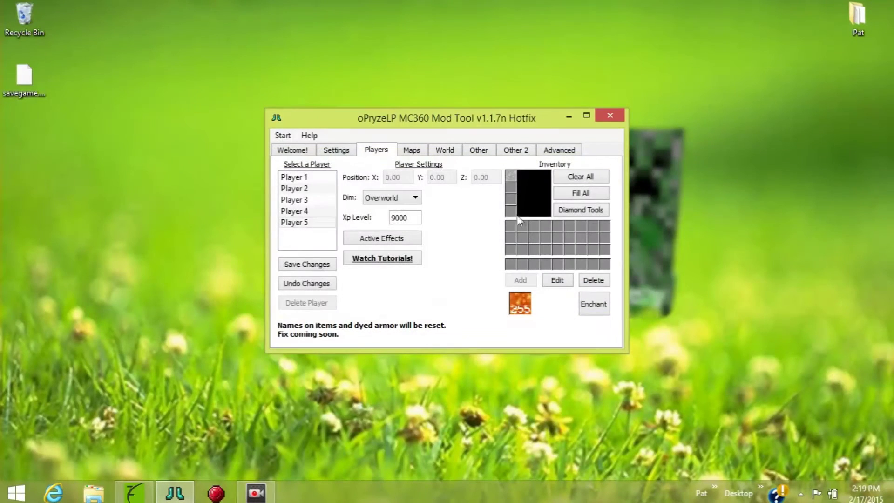
Add 255 diamond chestplates to the empty chestplate armor slot
left_click(509, 186)
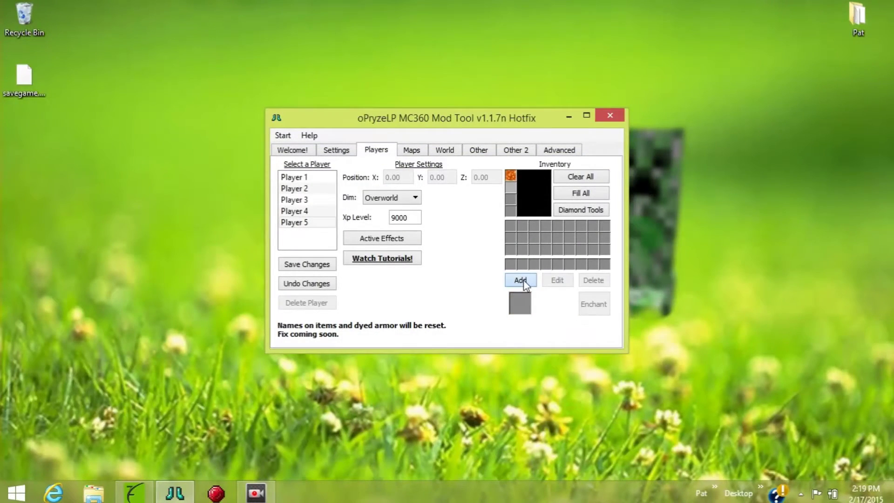
left_click(523, 281)
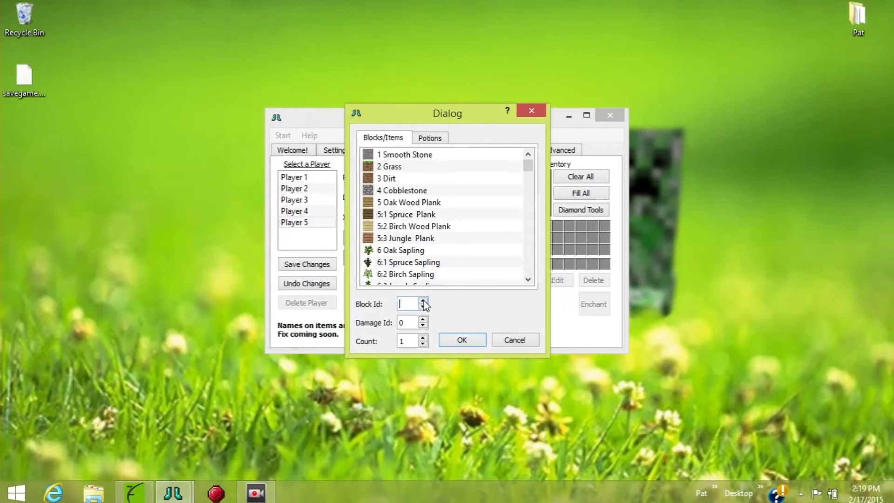
type("11")
key("Up")
key("BackSpace")
key("BackSpace")
type("11")
key("End")
type("255")
left_click(462, 340)
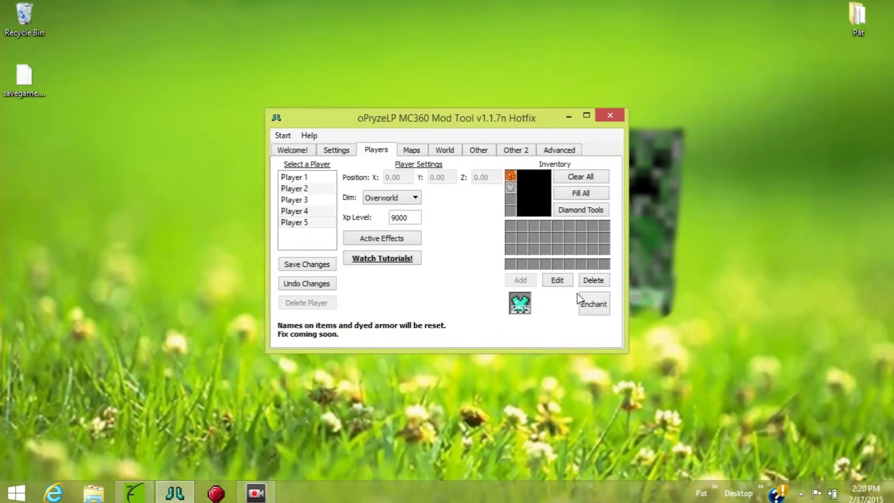
Give the diamond chestplates every enchantment at the maximum level
left_click(584, 302)
left_click(508, 263)
left_click(565, 291)
Add diamond leggings to the third armor slot by block ID
left_click(509, 201)
left_click(521, 280)
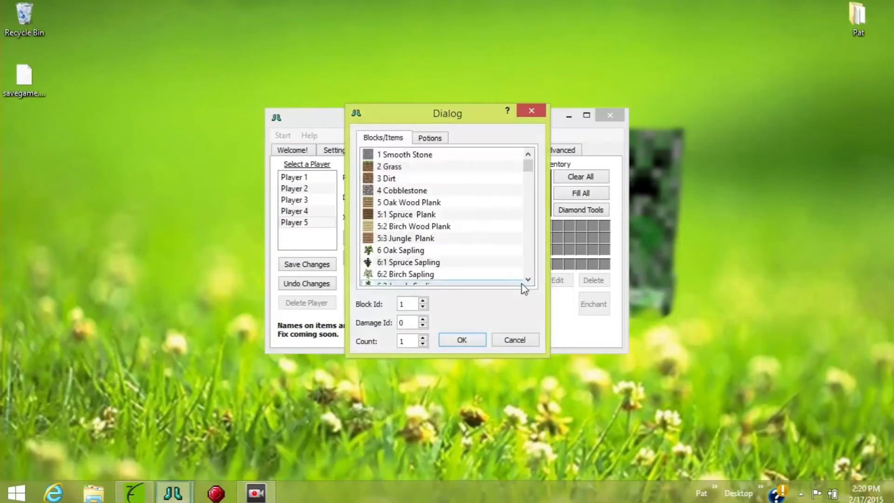
key("BackSpace")
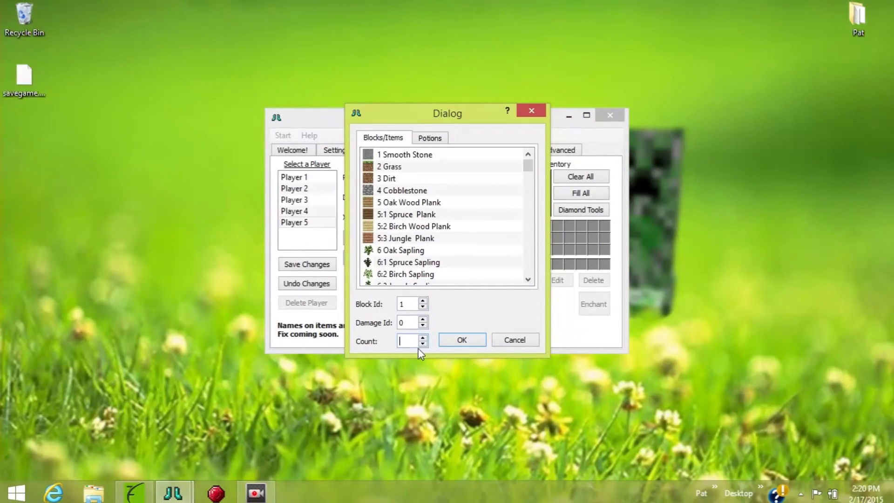
left_click(424, 306)
key("BackSpace")
type("310")
left_click(471, 338)
Give the diamond leggings every enchantment at the maximum level
left_click(591, 305)
left_click(543, 268)
left_click(568, 291)
Add diamond boots (block ID 313) to the boots armor slot with a count of 100
left_click(510, 211)
left_click(519, 281)
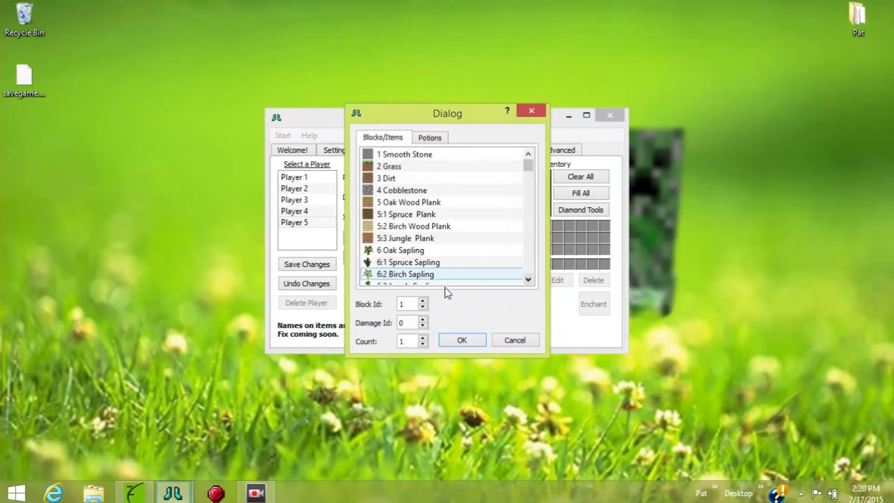
key("BackSpace")
type("313")
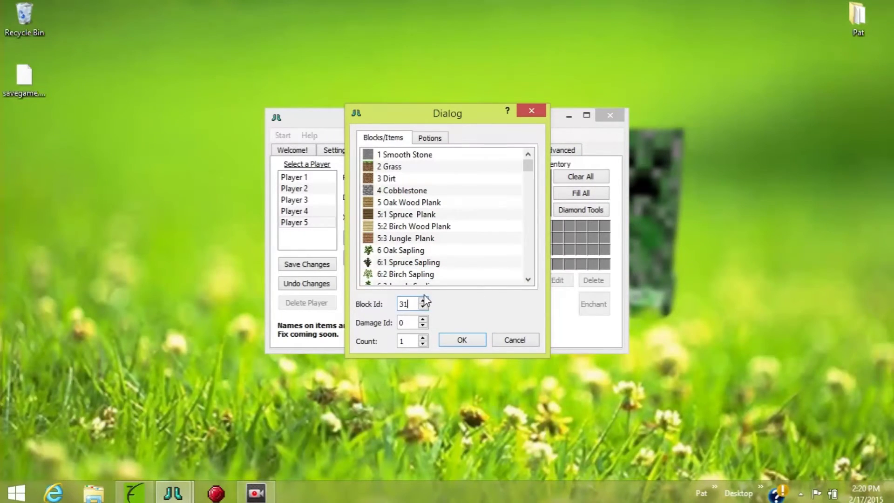
left_click(424, 337)
type("100")
left_click(477, 340)
Give the diamond boots every enchantment at level 255 and save the player's changes
left_click(595, 305)
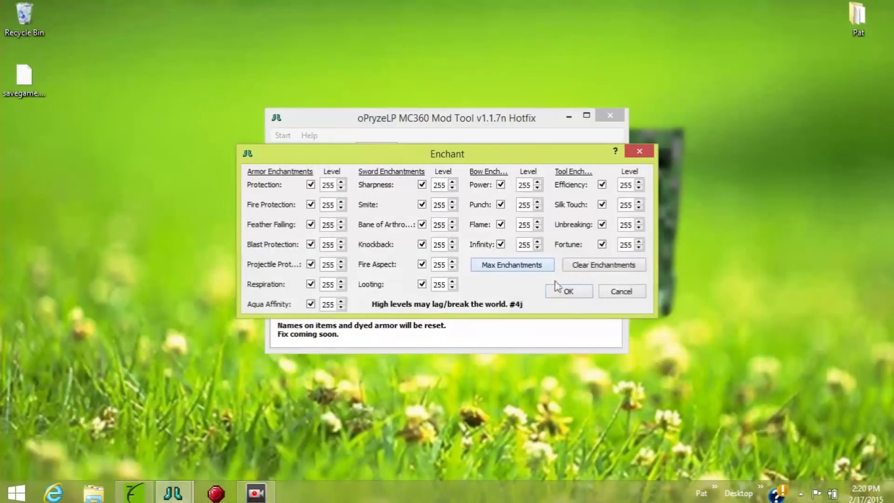
left_click(543, 267)
left_click(567, 291)
left_click(324, 265)
left_click(496, 250)
Add 255 diamond swords (block ID 276) to the first hotbar slot
left_click(510, 264)
left_click(520, 280)
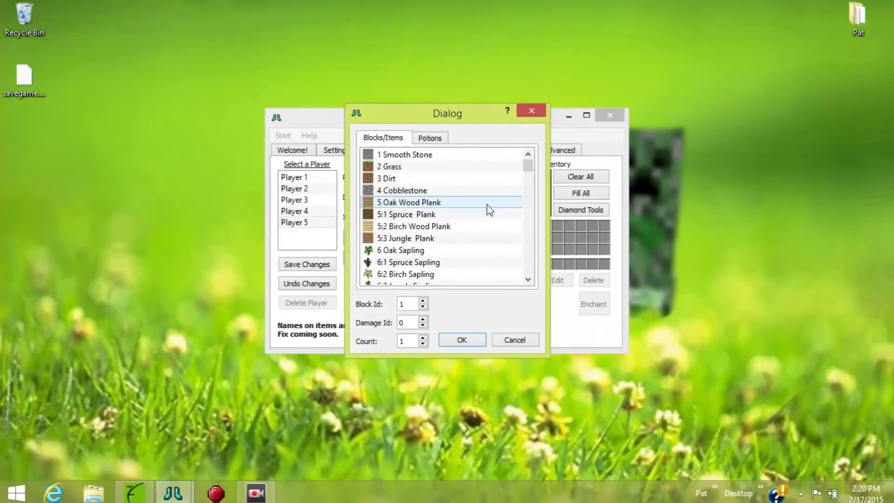
left_click_drag(532, 173, 528, 203)
left_click(422, 300)
key("BackSpace")
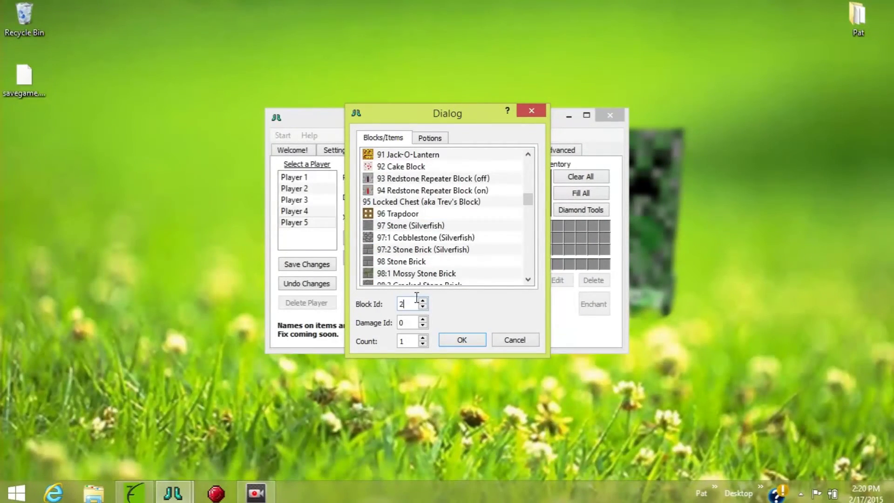
type("276")
left_click(422, 337)
type("255")
left_click(460, 339)
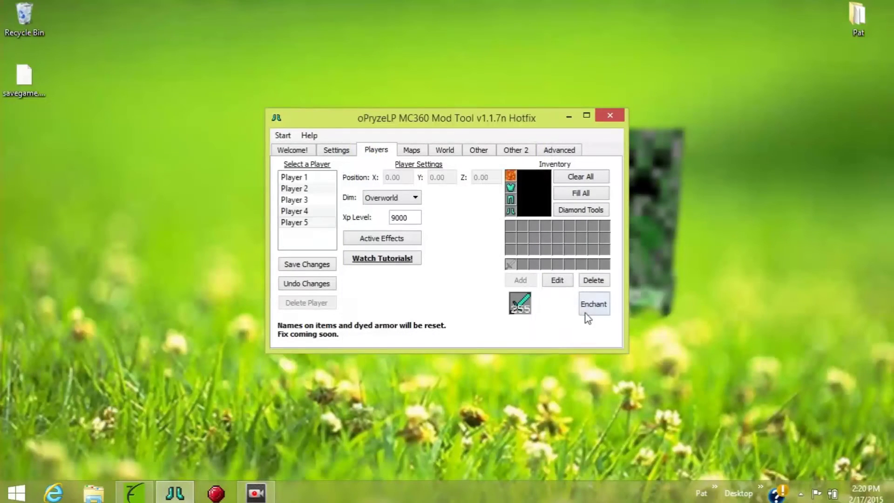
Give the diamond swords the maximum enchantments and save the player's changes
left_click(588, 308)
left_click(564, 290)
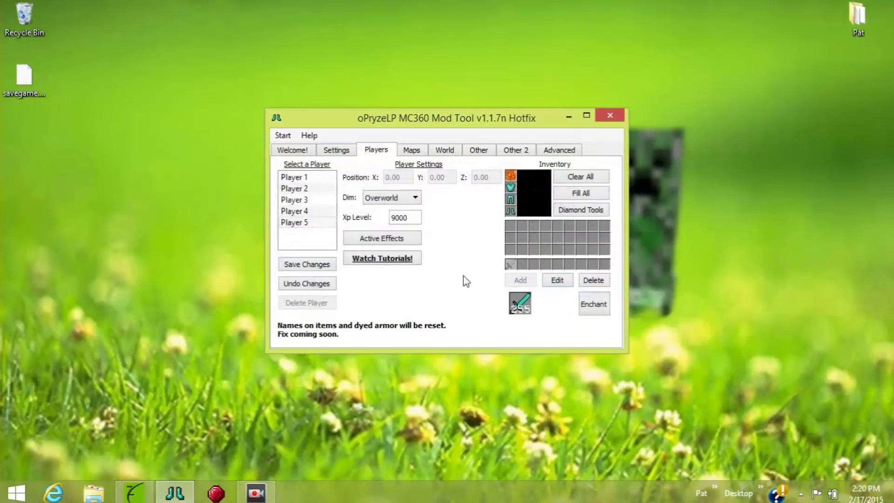
left_click(303, 263)
left_click(512, 253)
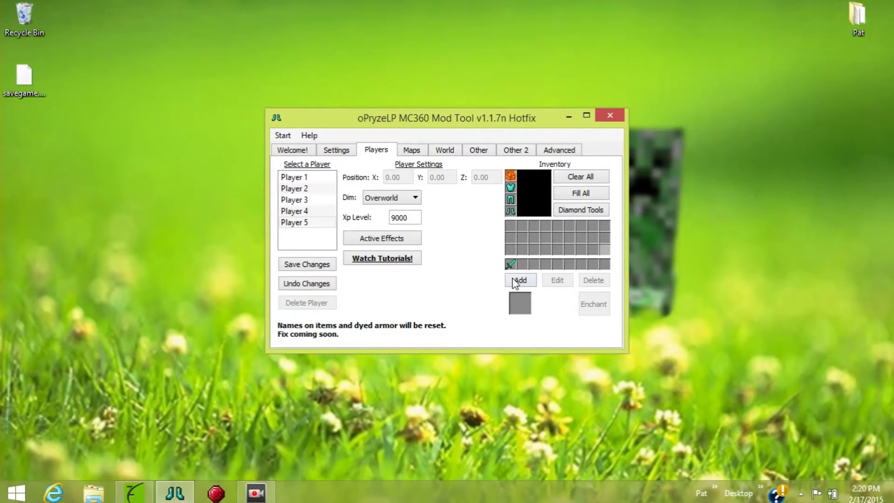
Add 255 Empty Maps (block ID 395) to the last slot of the inventory's bottom row, above the hotbar
left_click(520, 281)
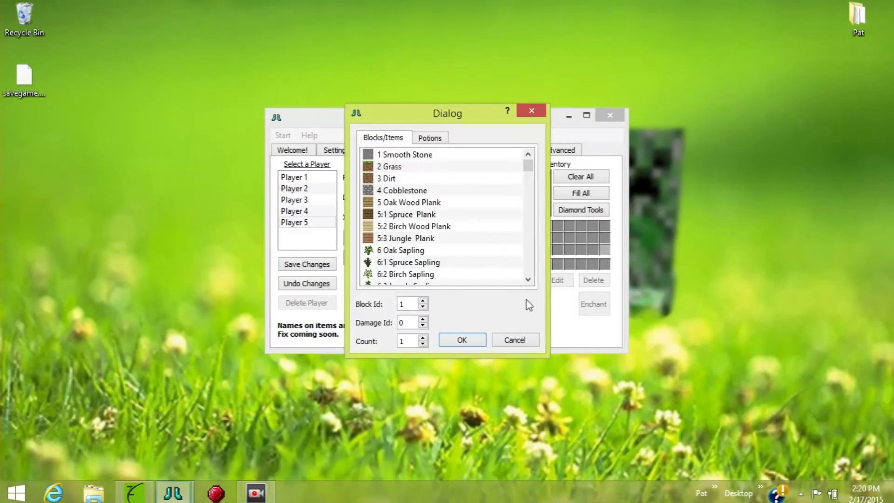
left_click(518, 342)
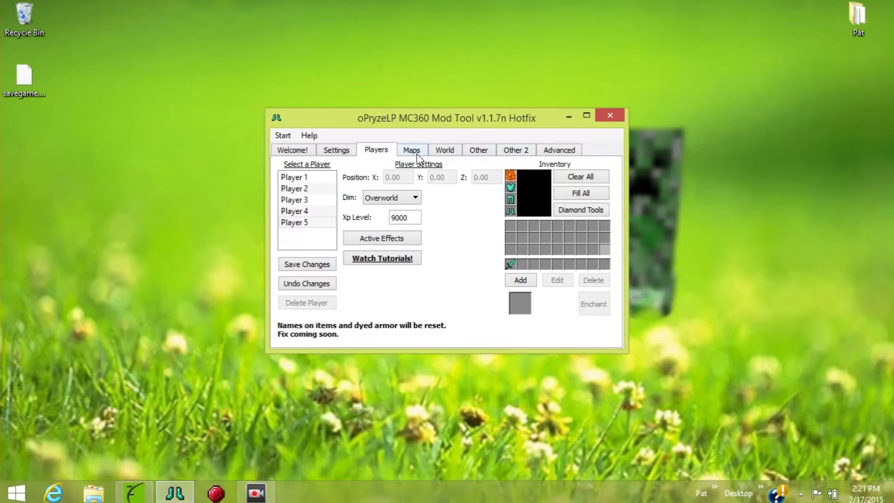
left_click(520, 280)
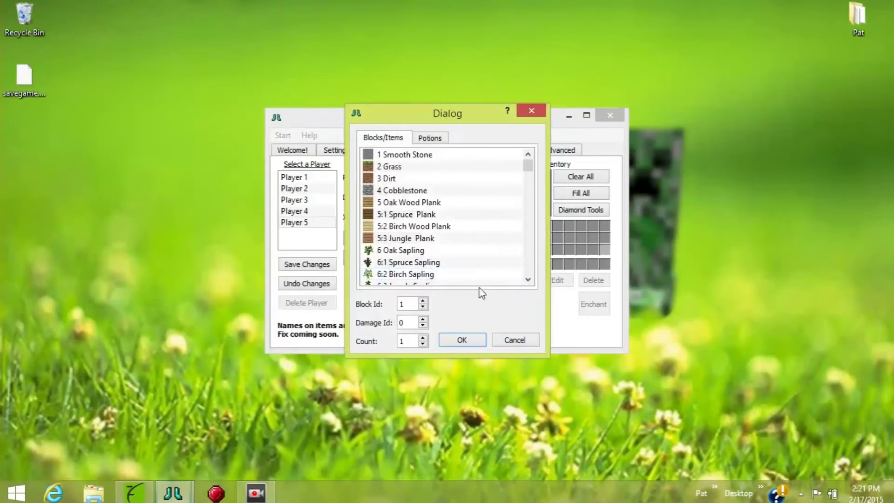
left_click_drag(527, 172, 536, 263)
scroll(451, 235, "down", 15)
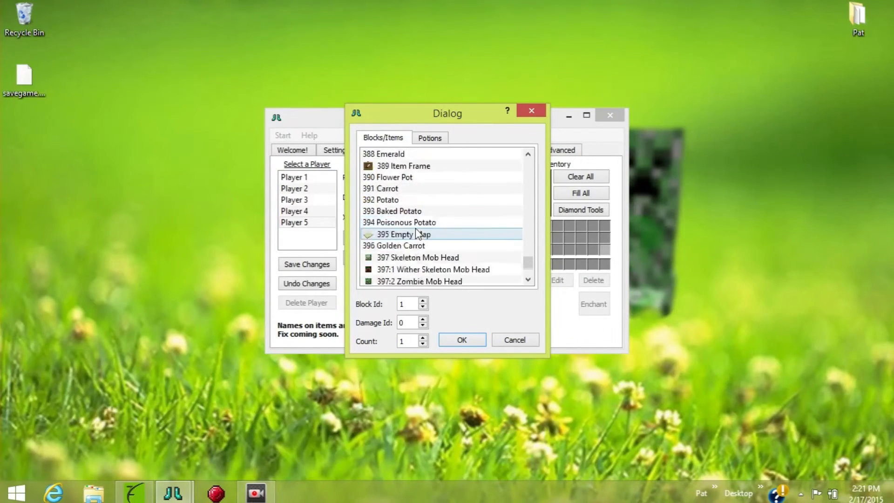
left_click(412, 198)
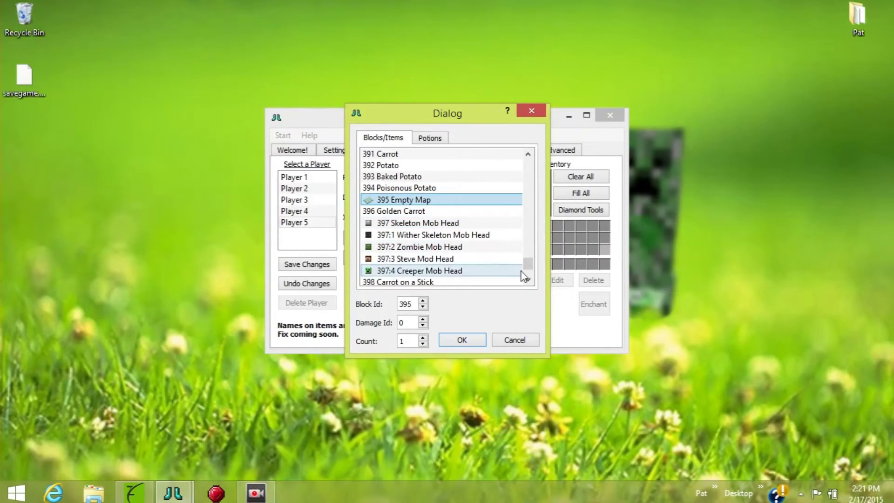
left_click(422, 338)
key("BackSpace")
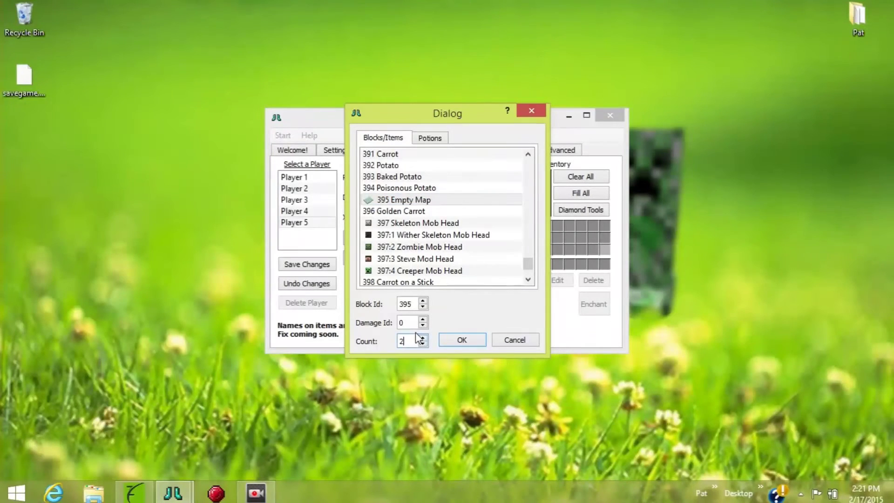
left_click(459, 342)
Give the Empty Maps every enchantment at level 255 and save the player's changes
left_click(599, 303)
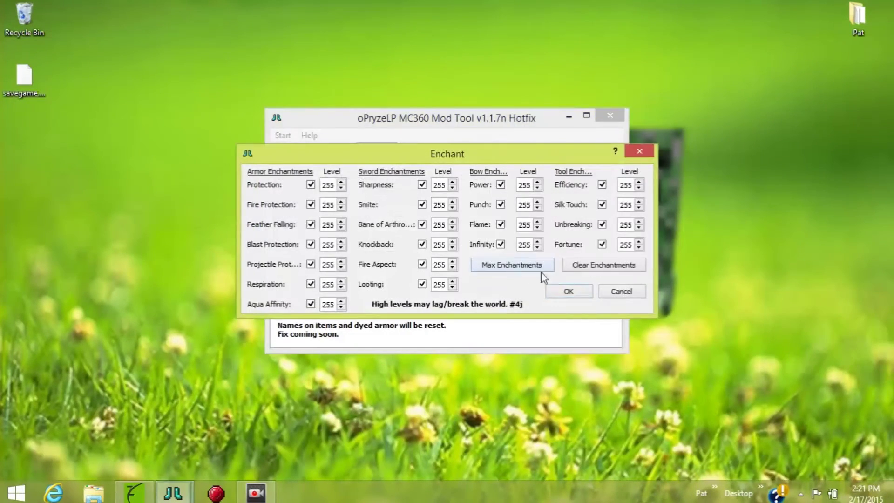
left_click(565, 290)
left_click(319, 265)
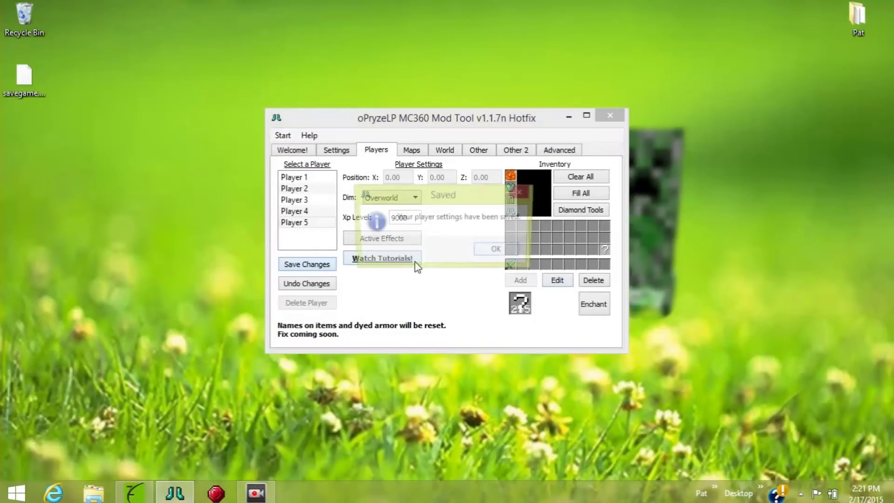
left_click(497, 250)
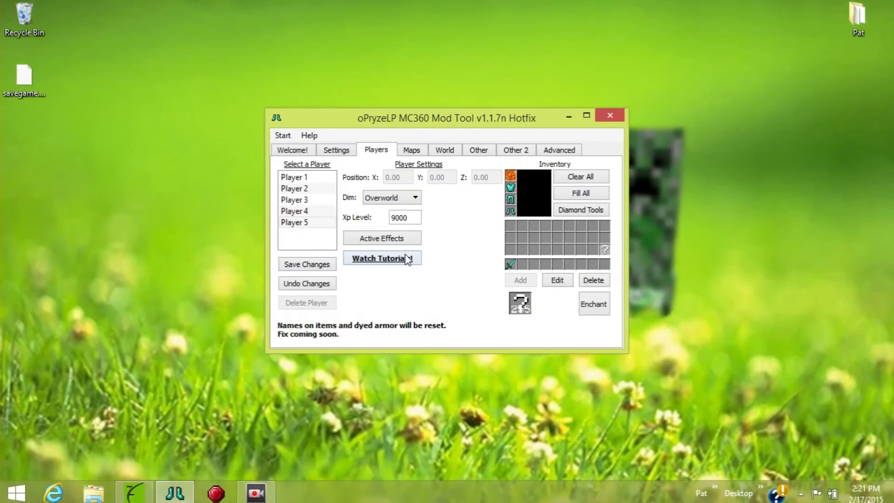
Select Map 5 in the map settings and set its dimension to End
left_click(405, 152)
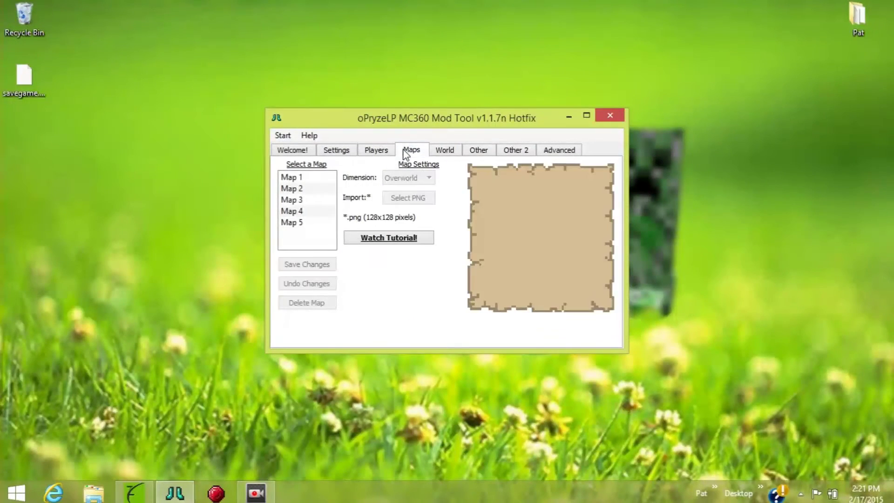
left_click(297, 223)
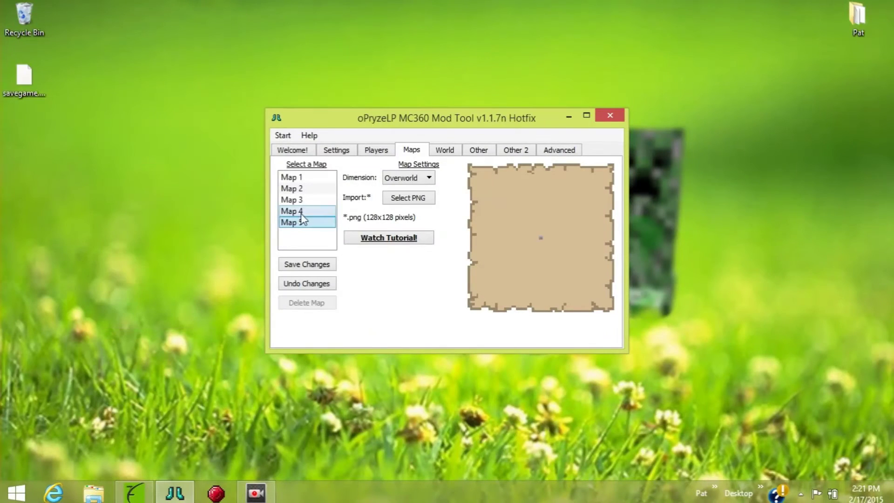
left_click(301, 212)
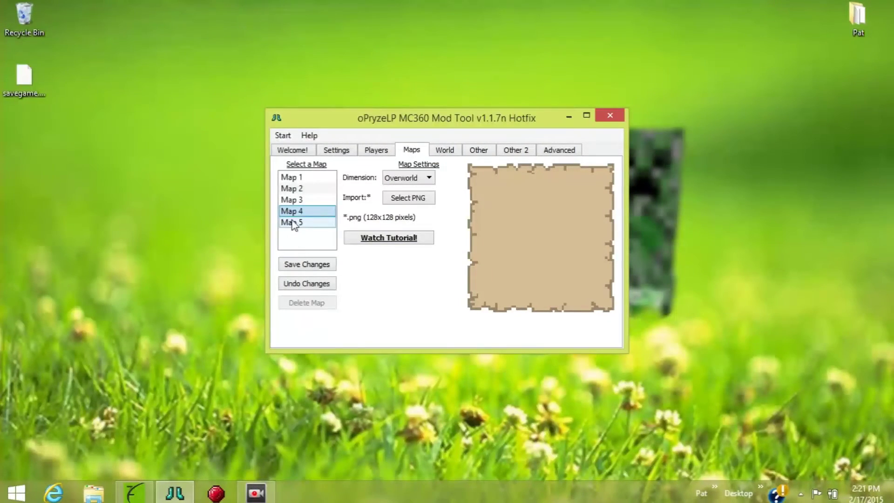
left_click(298, 223)
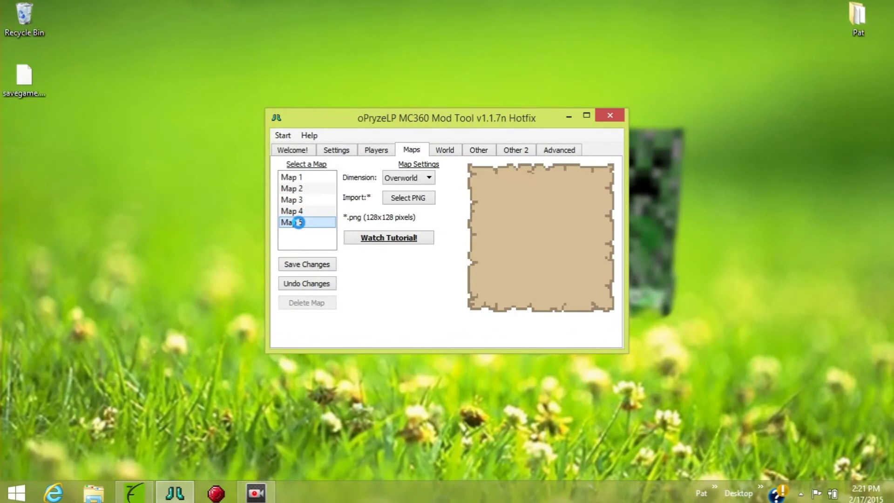
left_click(408, 178)
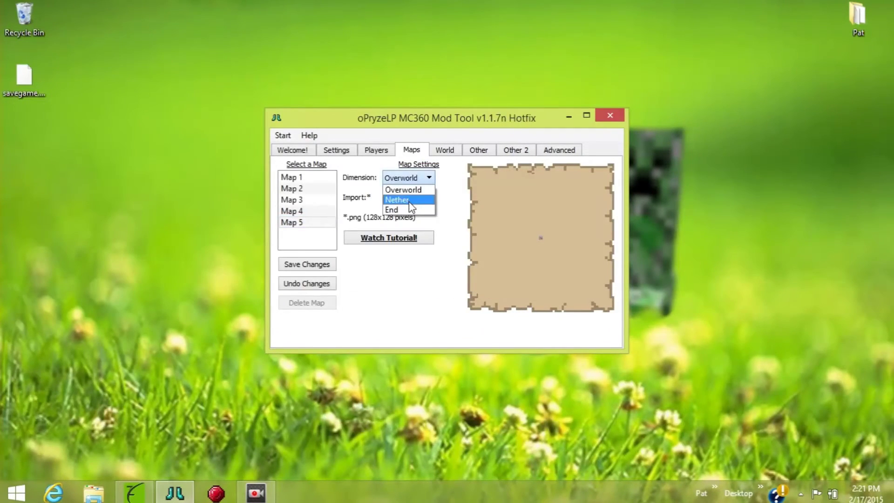
left_click(406, 176)
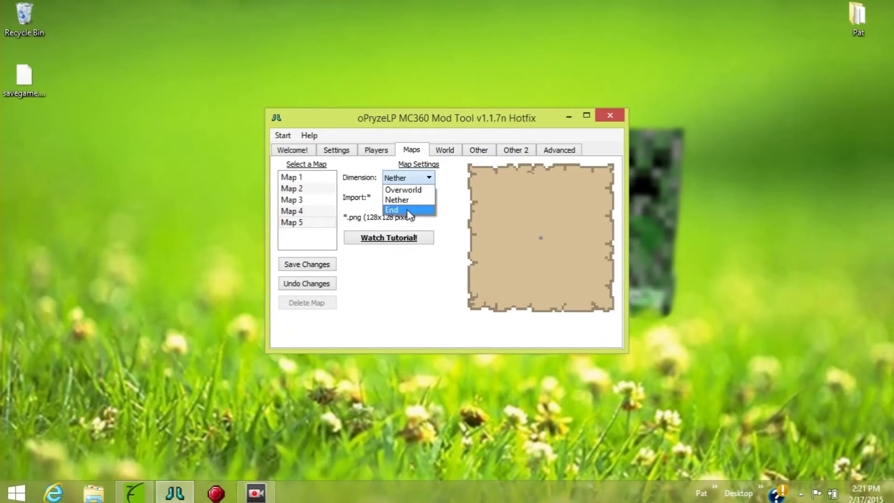
left_click(407, 211)
Try to import the "hacklikeaboss Alex" PNG from the desktop folder as Map 5's image
left_click(409, 198)
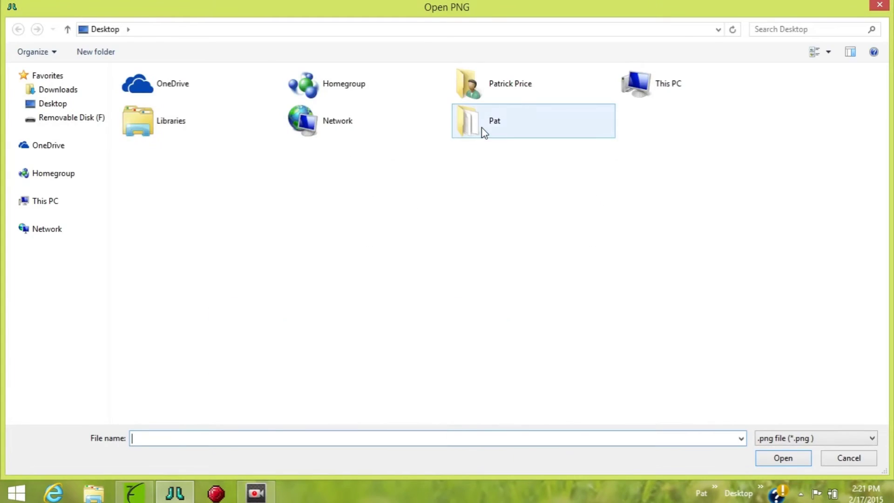
double_click(481, 128)
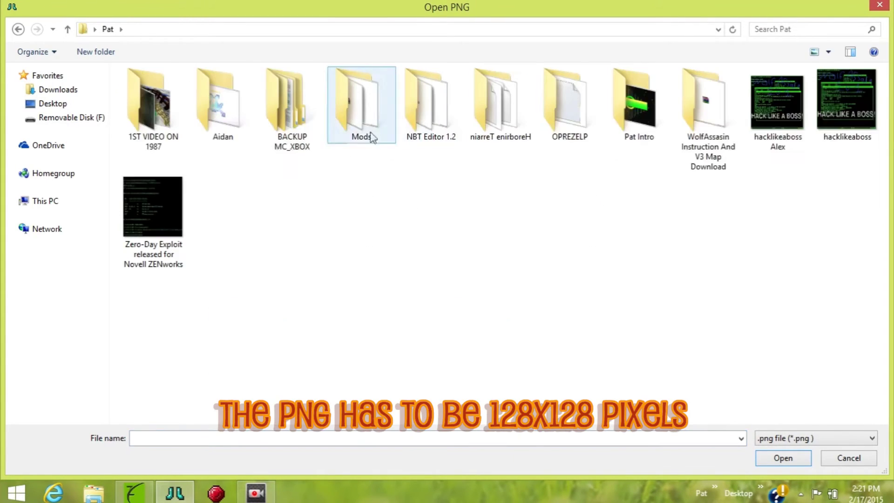
double_click(792, 116)
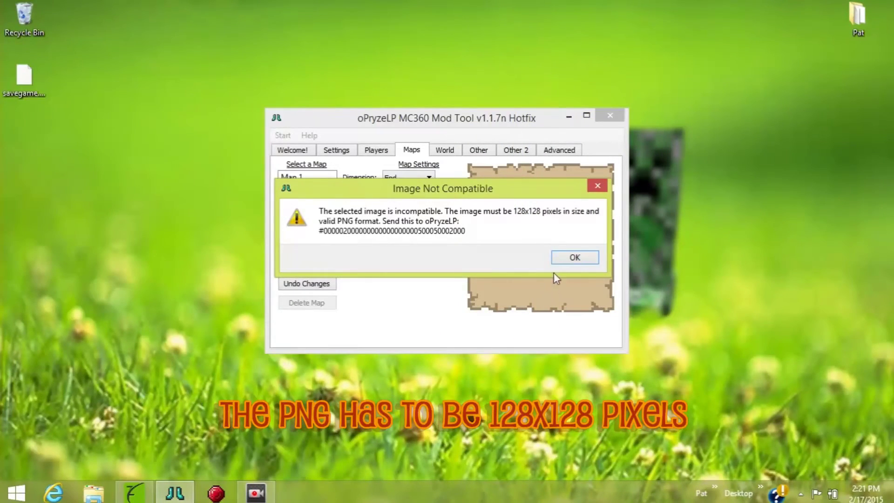
left_click(576, 256)
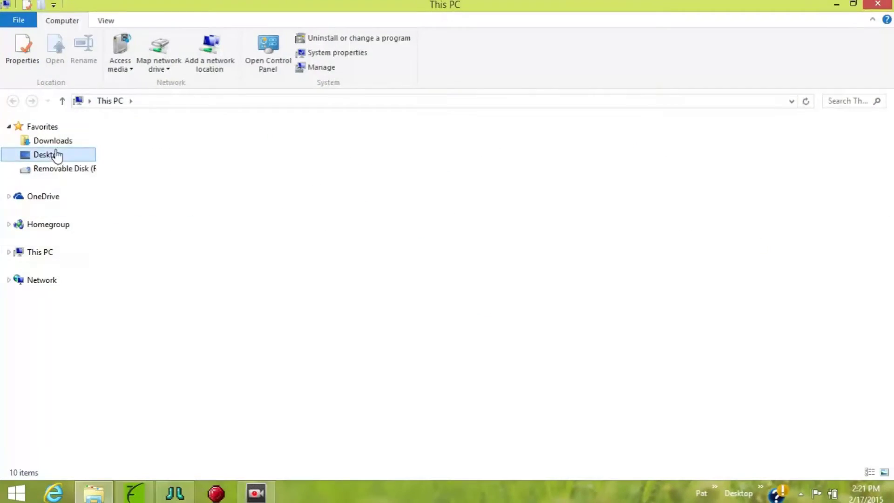
Look through the desktop folder in File Explorer for an image suitable for the map, and close it
left_click(56, 153)
double_click(148, 210)
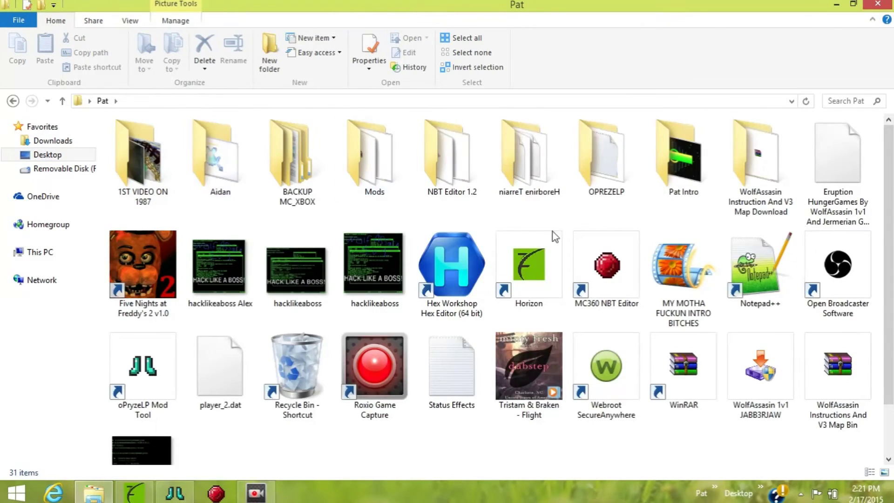
scroll(565, 377, "down", 2)
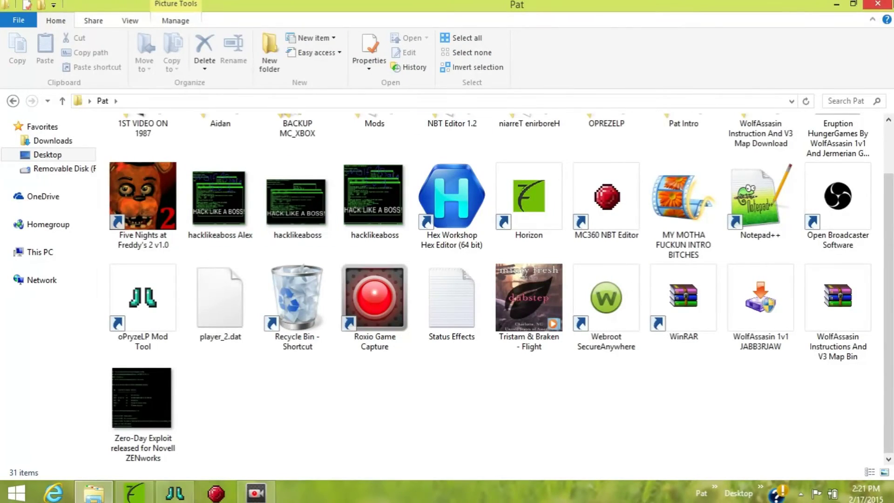
left_click(877, 3)
Import the "hacklikeaboss" PNG from the desktop folder as the selected map's image and save the map changes
left_click(390, 196)
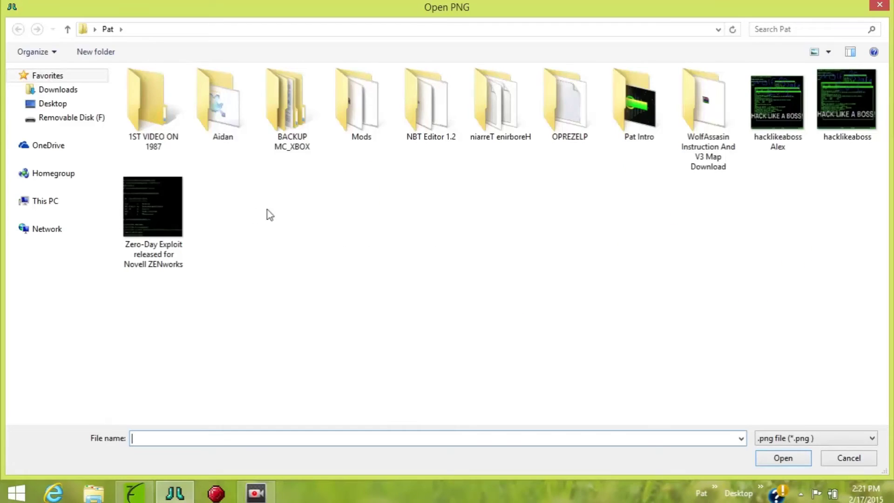
double_click(844, 122)
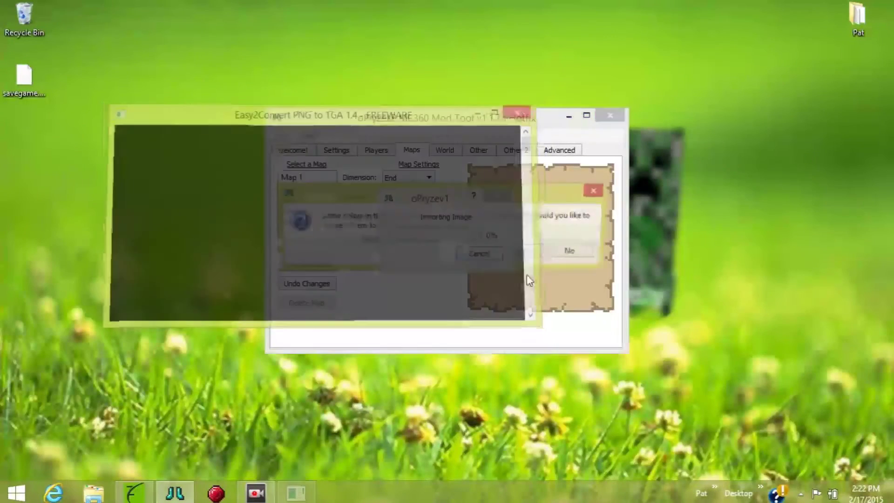
left_click(530, 252)
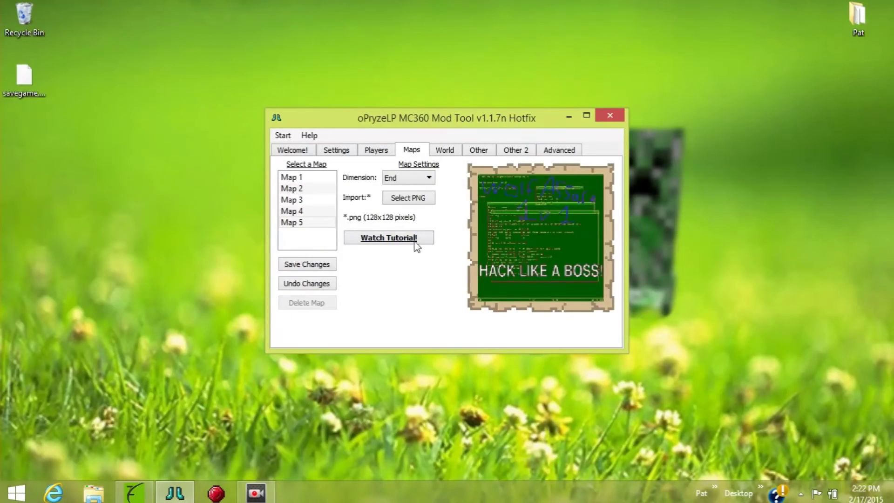
left_click(307, 264)
left_click(490, 251)
Save the modded savegame.dat to the Desktop, overwriting the existing file, and let the mod tool close
left_click(282, 135)
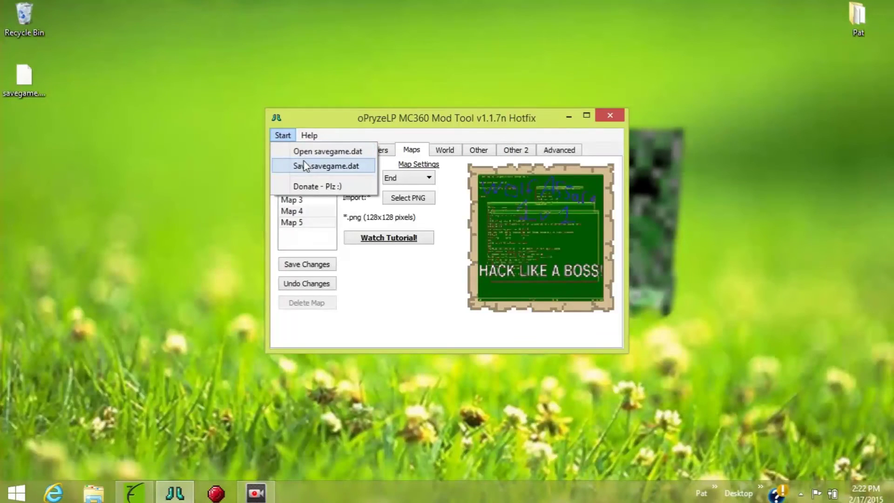
left_click(304, 164)
left_click(575, 263)
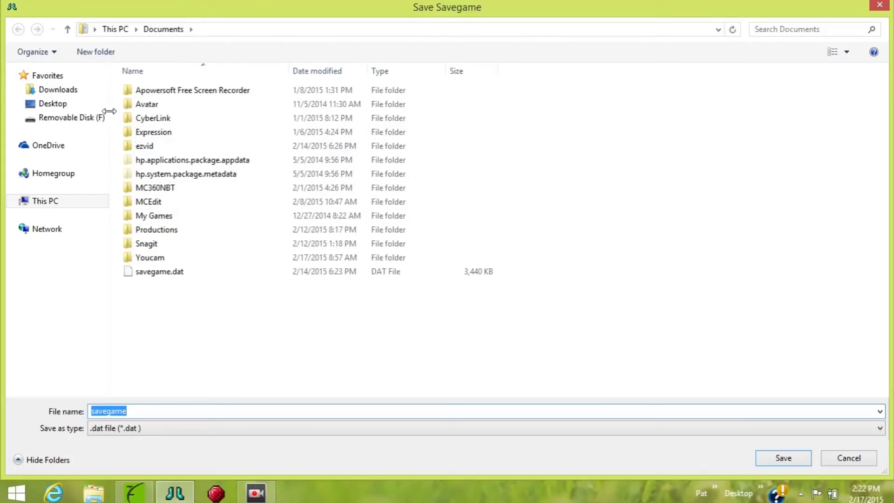
left_click(65, 105)
left_click(786, 464)
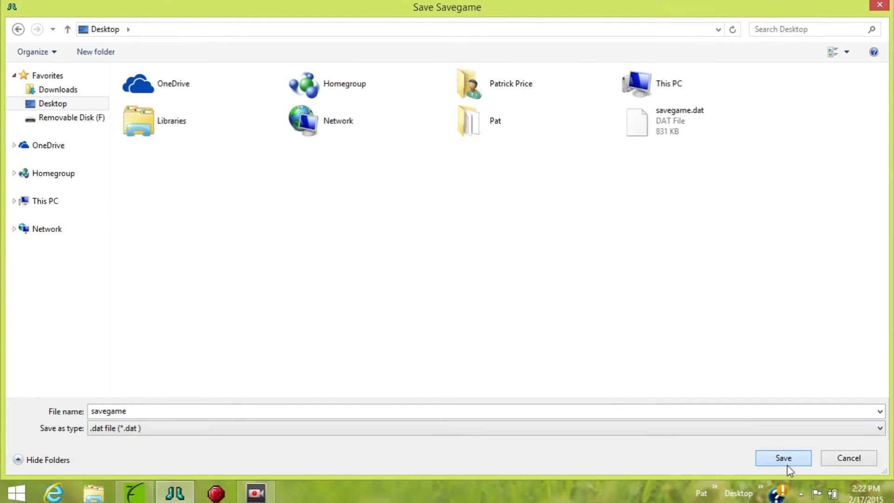
left_click(479, 249)
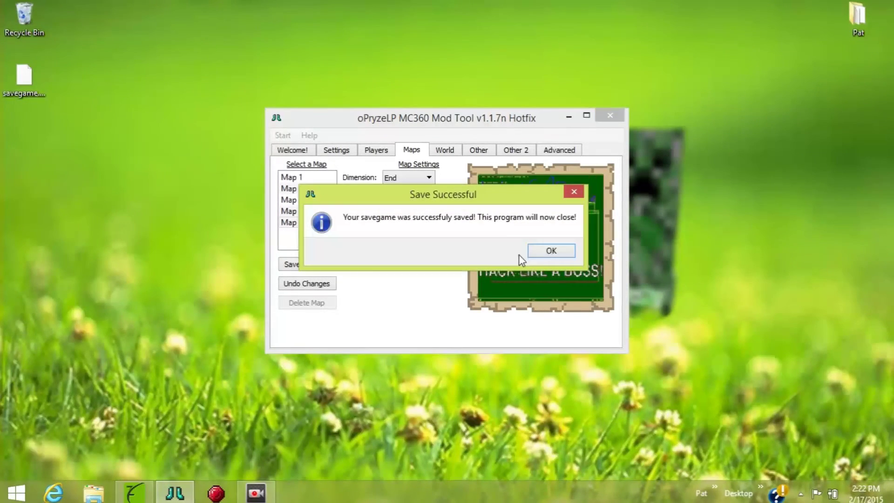
left_click(552, 256)
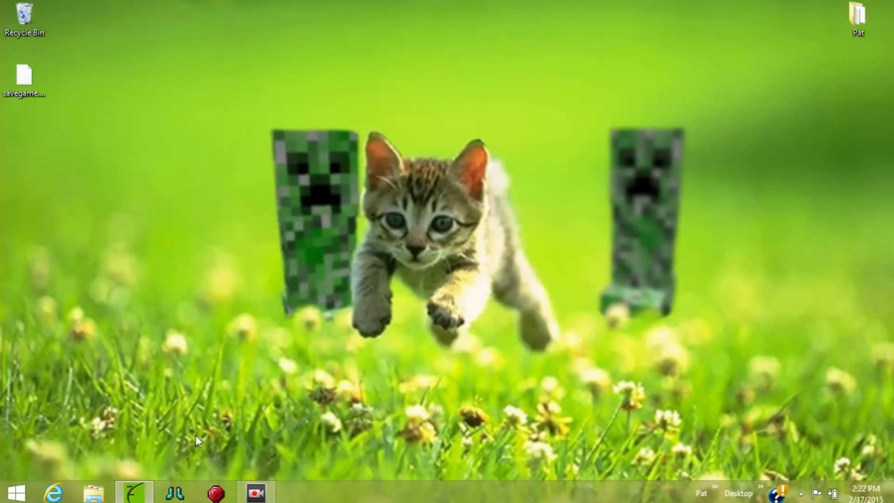
Switch to Horizon and replace savegame.dat in the Minecraft package with the modded savegame.dat from the Desktop
left_click(134, 490)
left_click(464, 248)
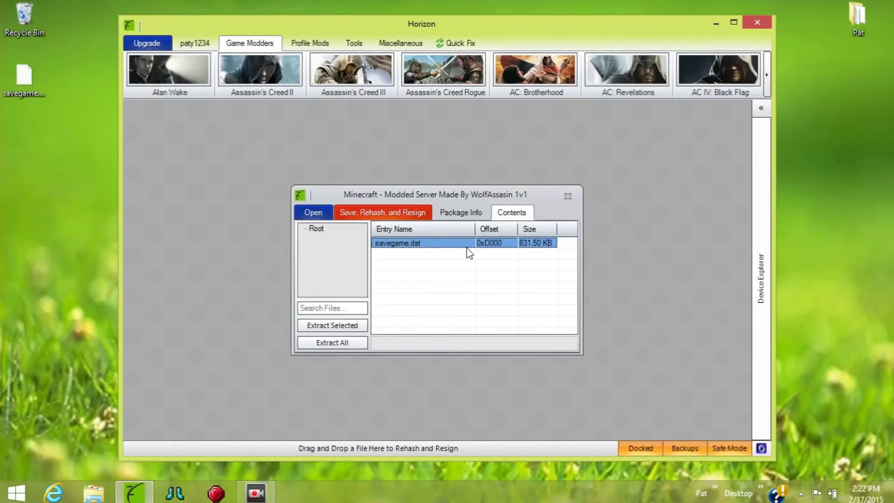
right_click(477, 244)
left_click(507, 283)
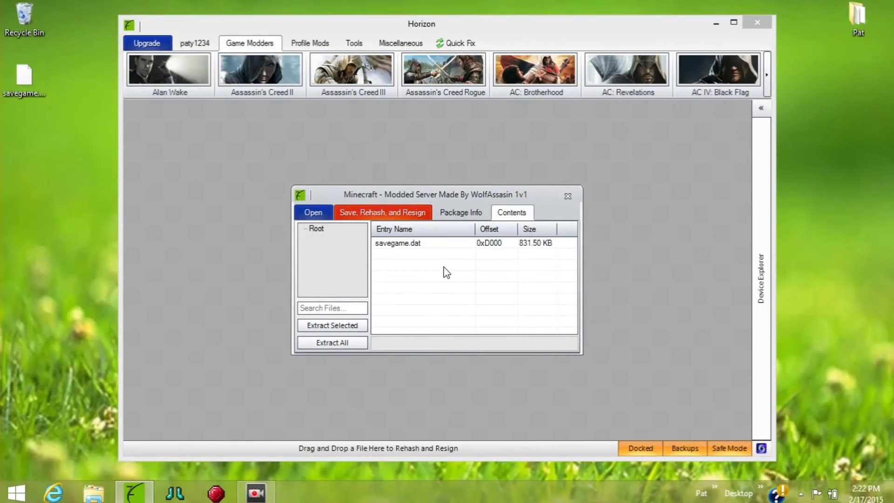
left_click_drag(554, 182, 544, 247)
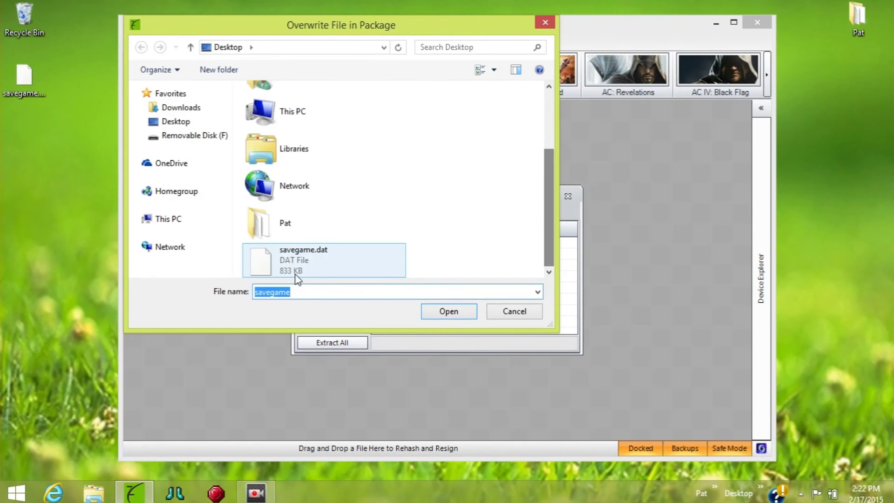
double_click(298, 274)
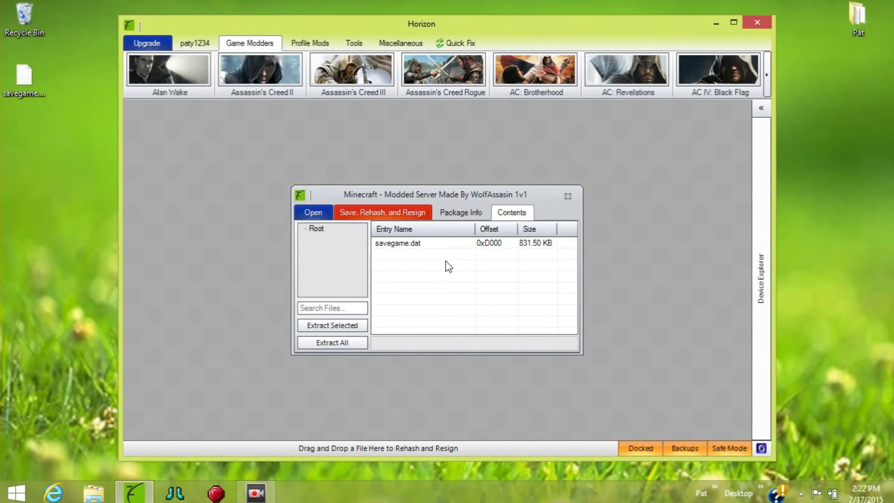
left_click(447, 261)
Save, rehash and resign the Minecraft package to the device, close the package and minimize Horizon
left_click(475, 216)
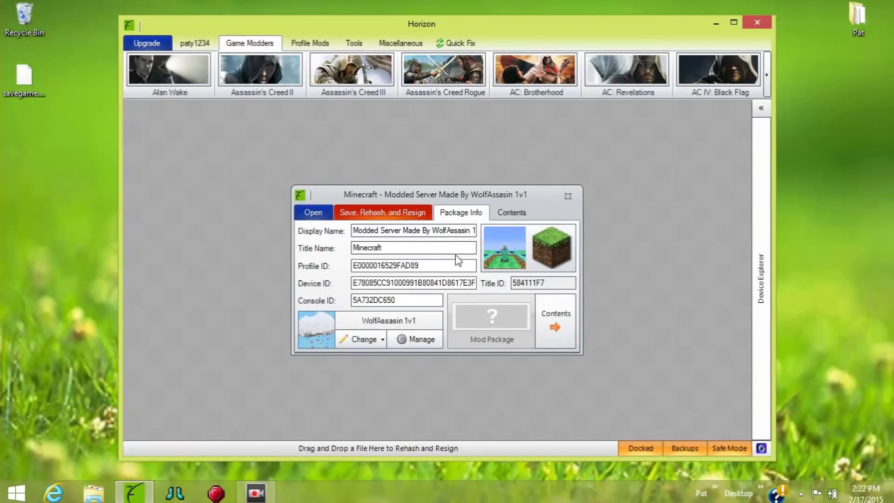
key("ctrl+s")
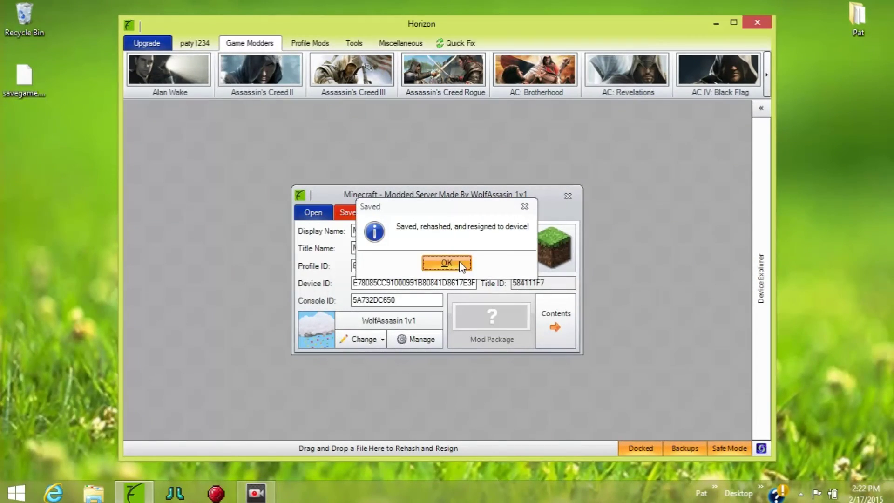
left_click(447, 261)
left_click(570, 202)
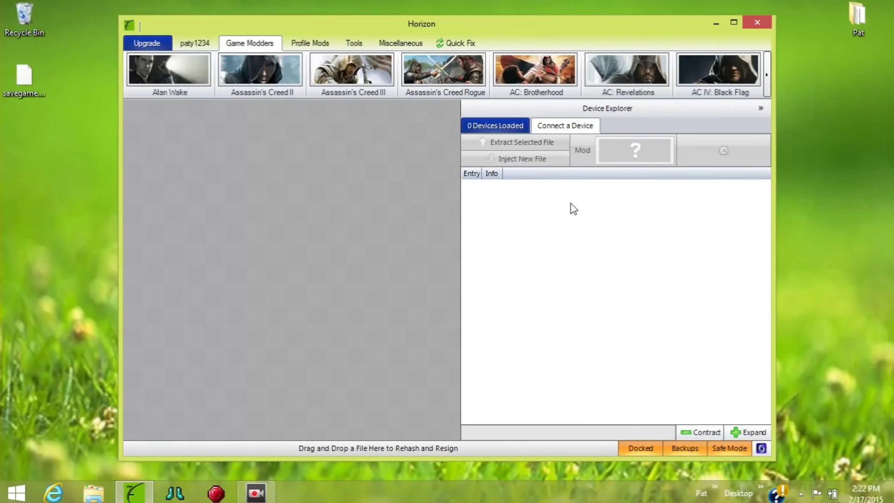
left_click(715, 22)
right_click(797, 492)
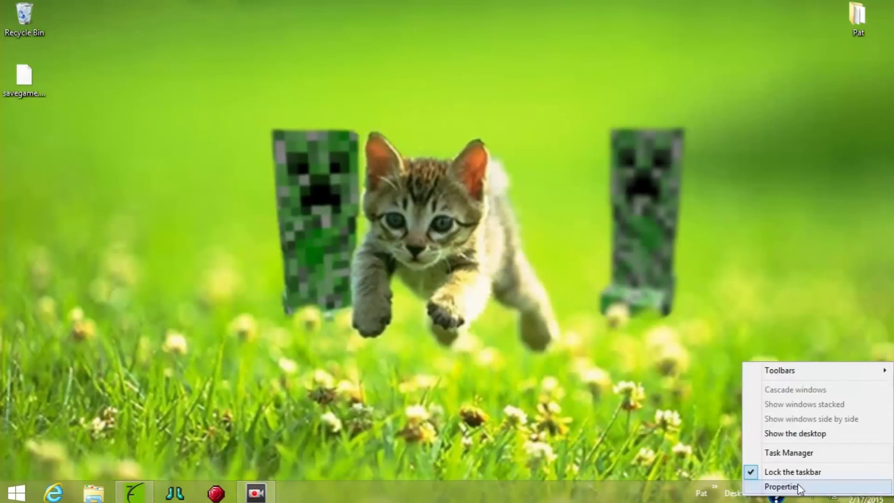
left_click(665, 356)
right_click(801, 495)
left_click(697, 376)
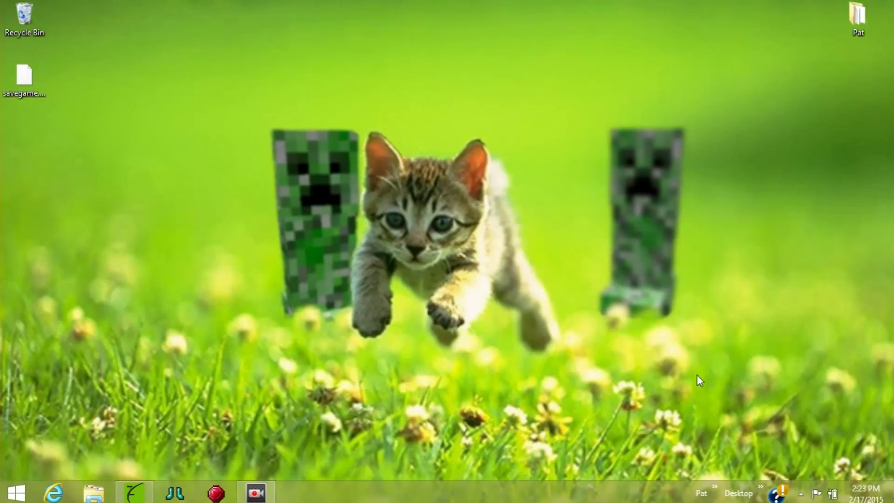
left_click(801, 494)
right_click(777, 424)
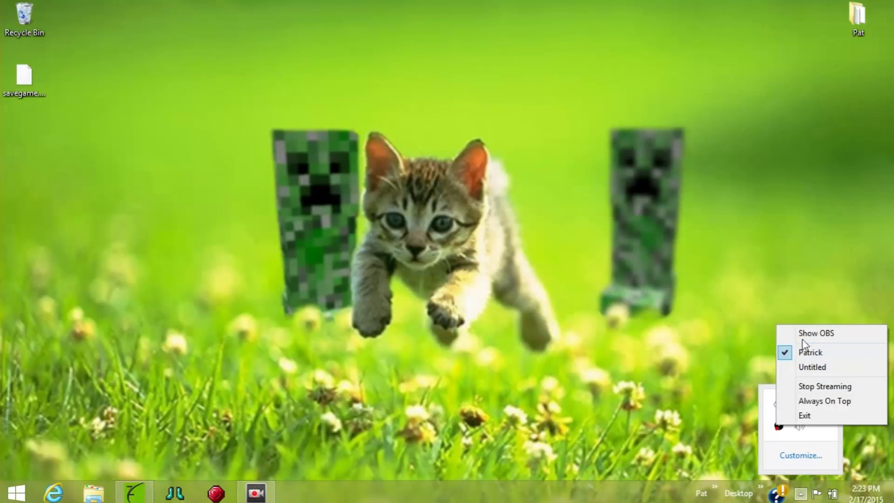
left_click(805, 387)
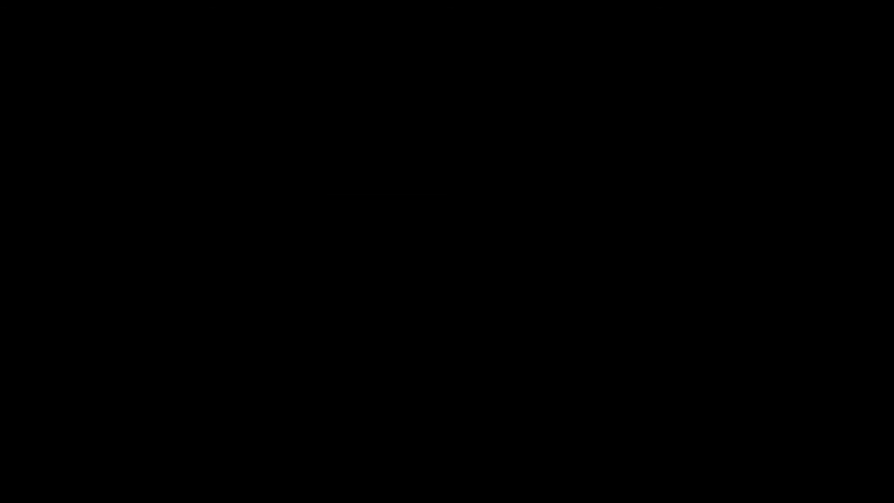